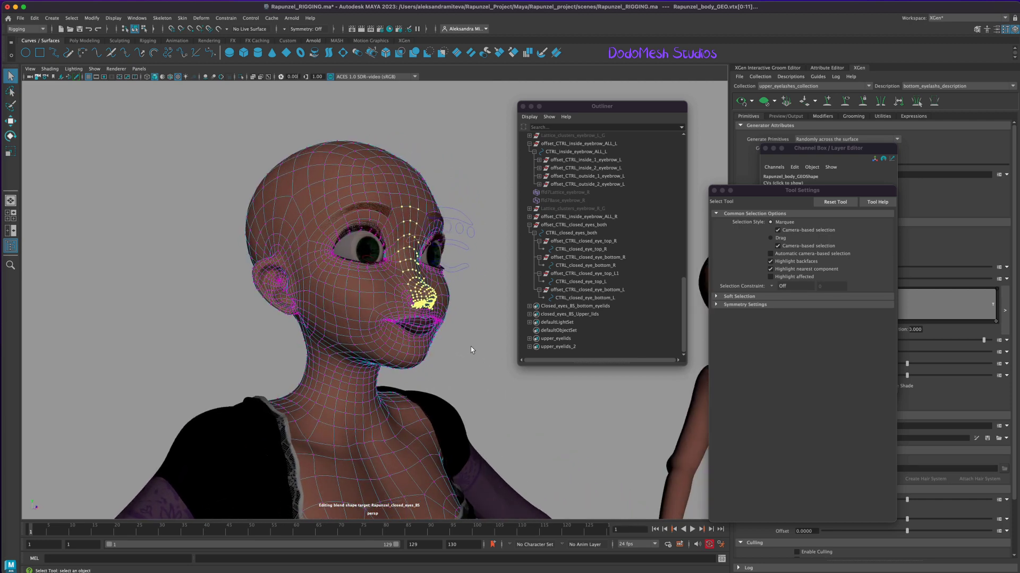
Turn on Object X symmetry in the Select Tool settings.
right_click_drag(464, 362, 673, 253, "alt")
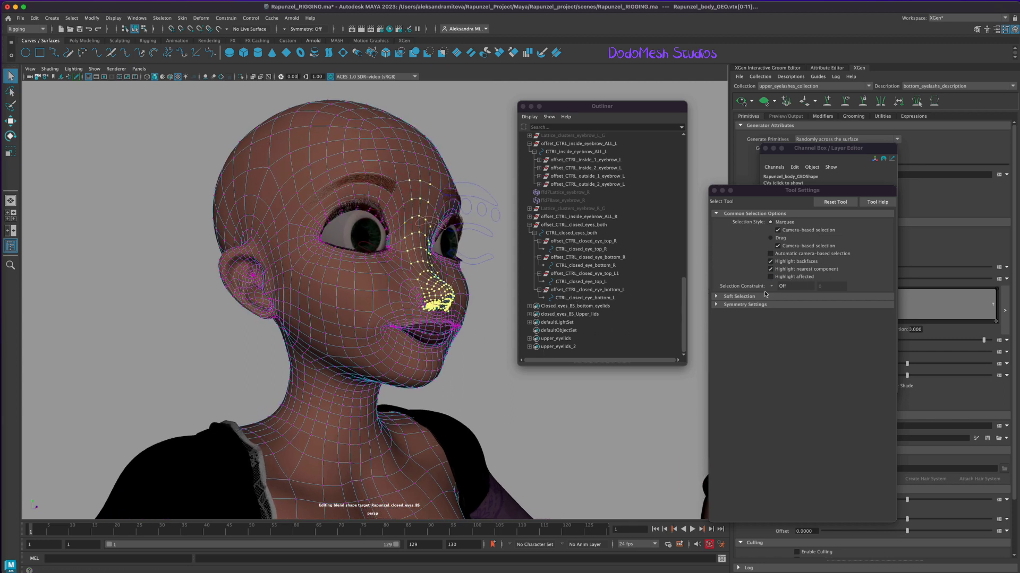
left_click(716, 305)
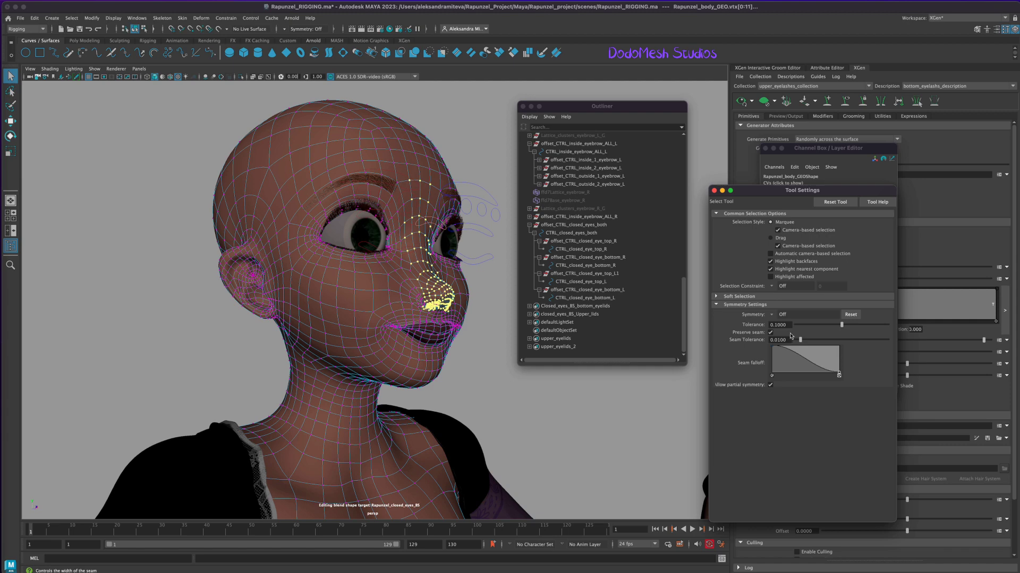
left_click(772, 317)
left_click(786, 325)
mouse_move(479, 370)
left_mouse_down("alt")
mouse_move(446, 372)
mouse_move(472, 367)
left_mouse_up("alt")
scroll(473, 367, "up", 2)
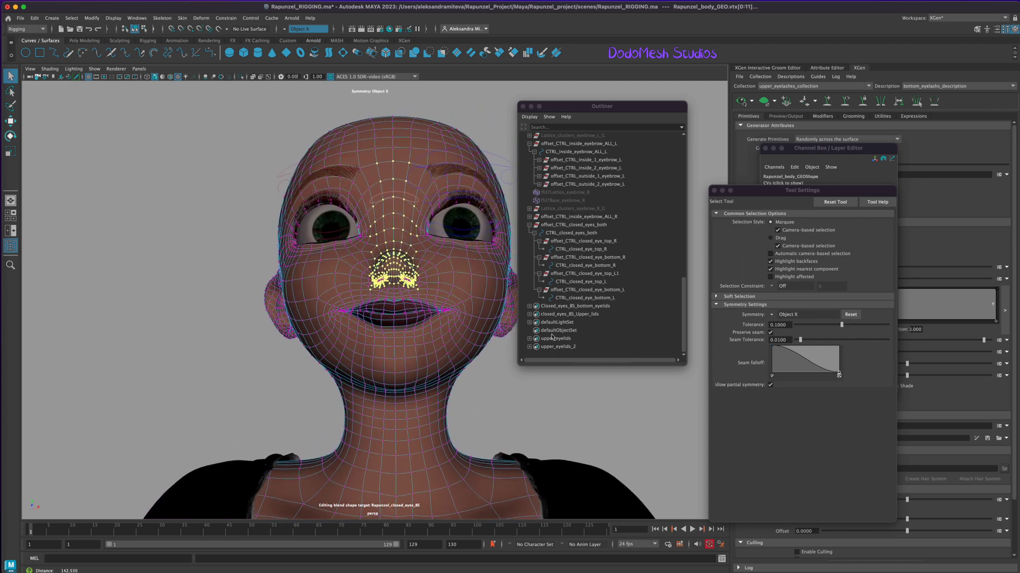
With the Paint Selection Tool active, examine the selected nose and nose-bridge vertices from the front and side, in shaded and wireframe display.
left_click(11, 106)
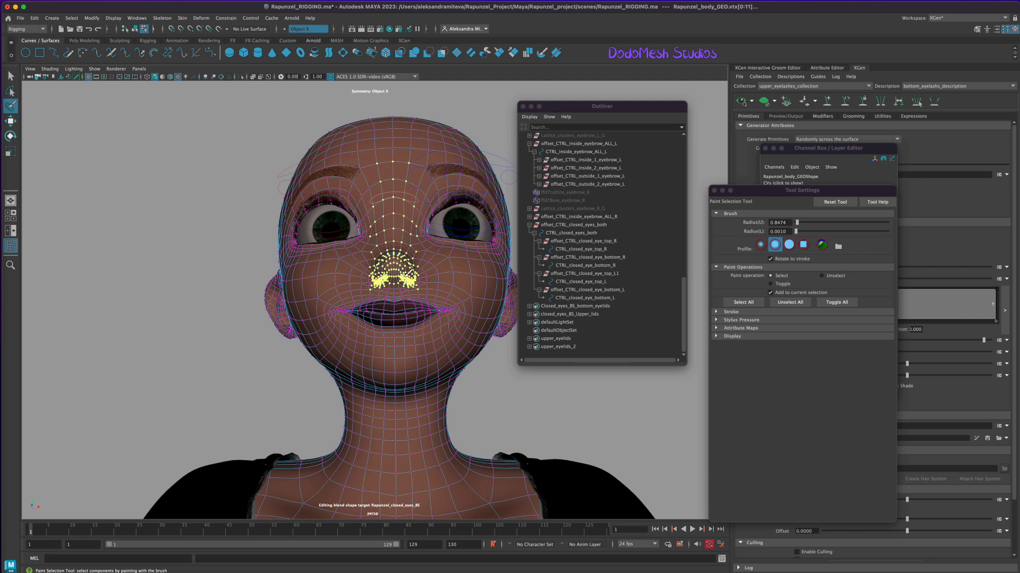
left_click_drag(491, 383, 412, 263, "alt")
right_click_drag(457, 350, 614, 390, "alt")
middle_click_drag(613, 391, 501, 447, "alt")
right_click_drag(595, 420, 774, 389, "alt")
left_click_drag(632, 439, 604, 442, "alt")
key("4")
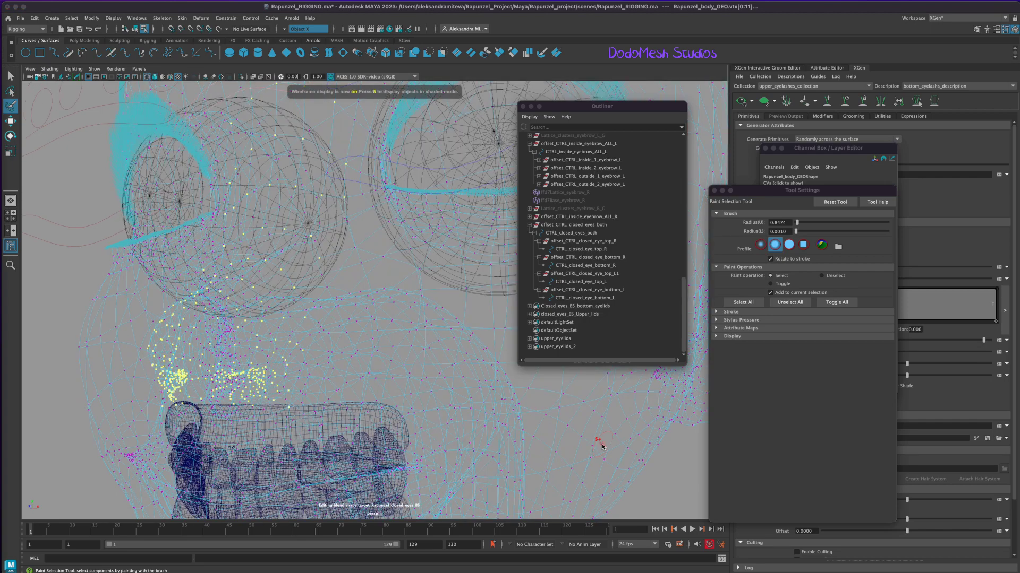
right_click_drag(572, 385, 193, 279, "alt")
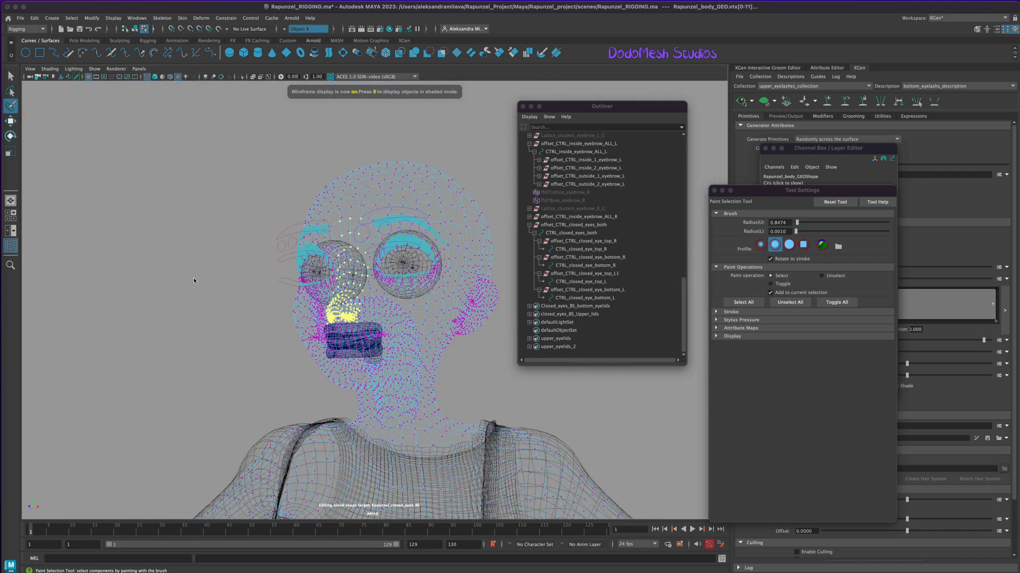
left_click_drag(550, 387, 519, 391, "alt")
key("6")
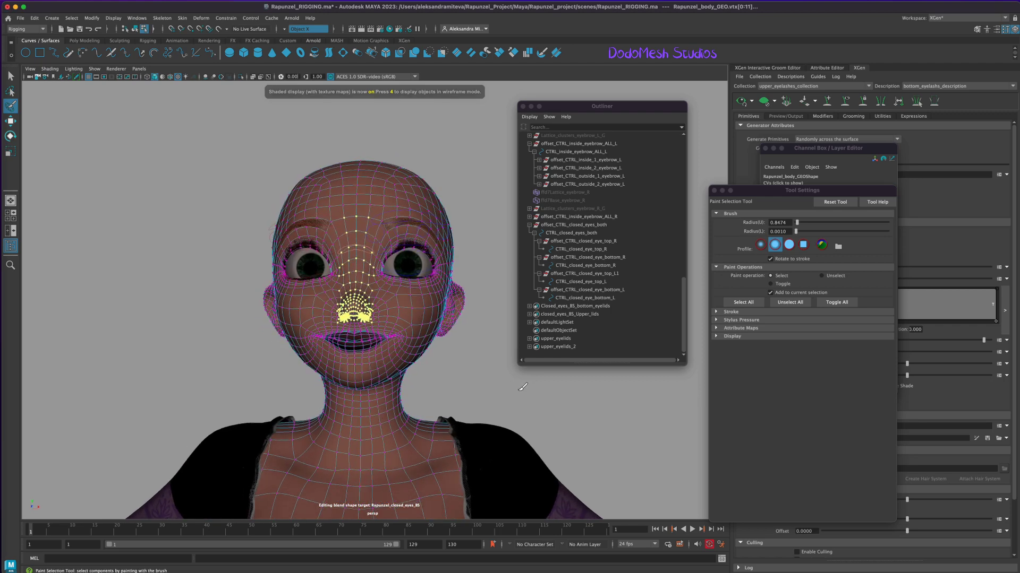
middle_click_drag(515, 393, 545, 396, "alt")
right_click_drag(546, 395, 780, 321, "alt")
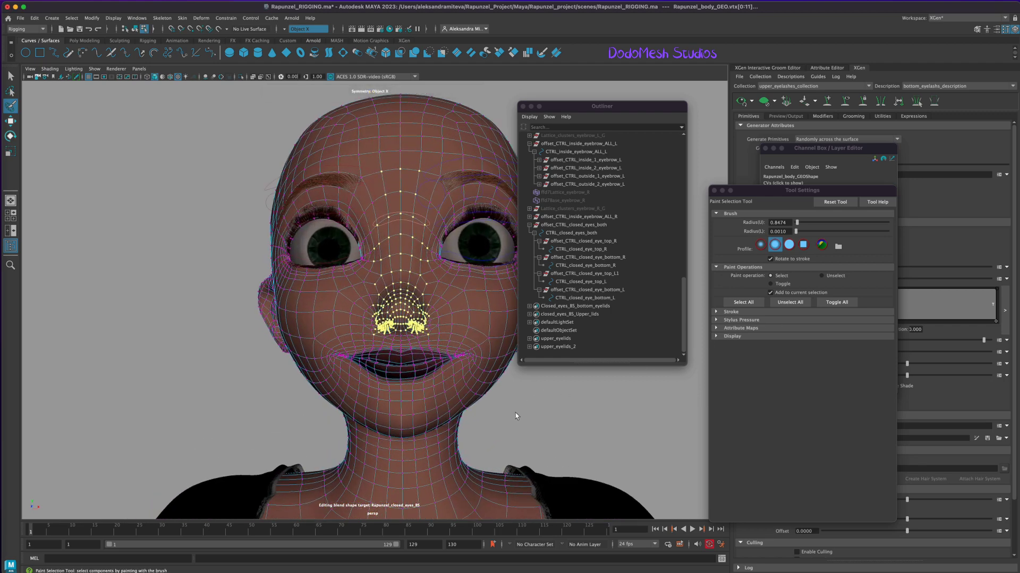
left_click_drag(645, 380, 659, 369, "alt")
right_click_drag(659, 369, 767, 336, "alt")
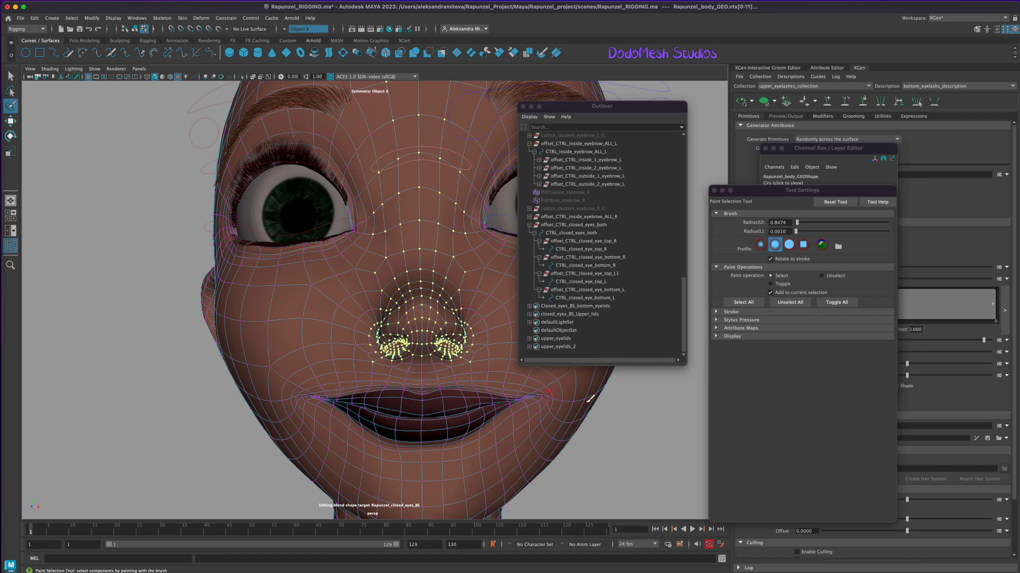
key("alt")
right_click_drag(587, 403, 439, 386, "alt")
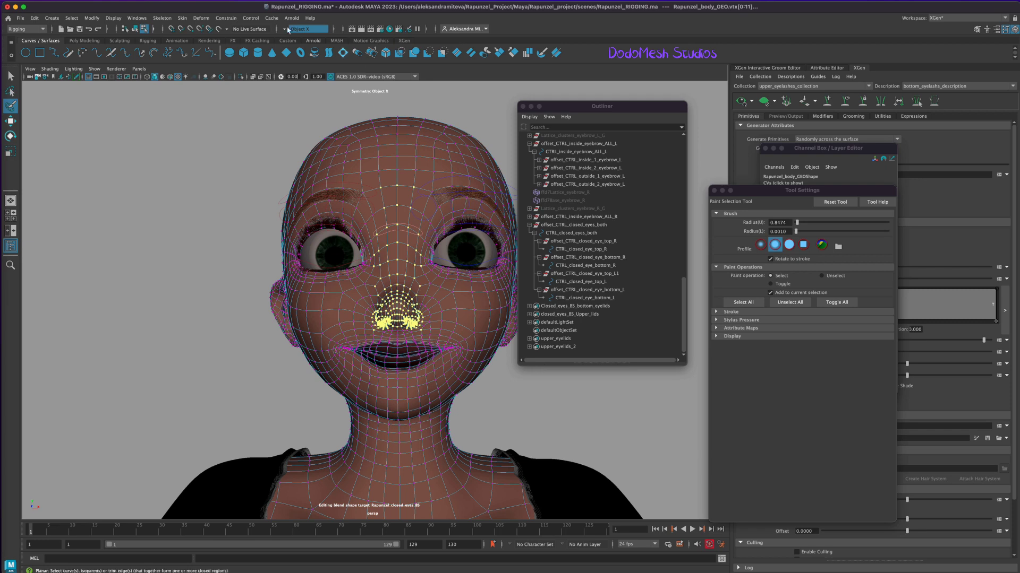
left_click(202, 19)
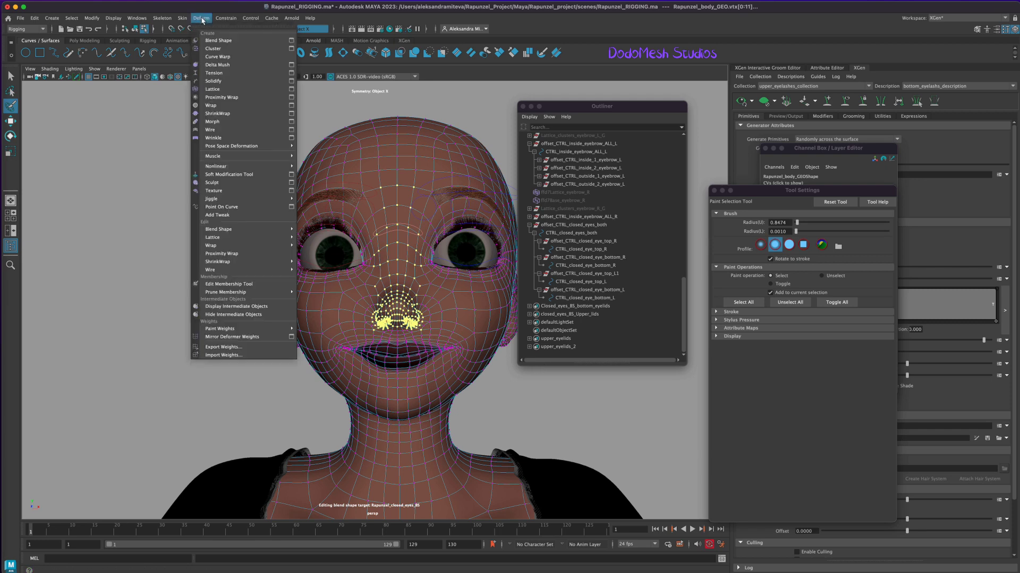
left_click(232, 89)
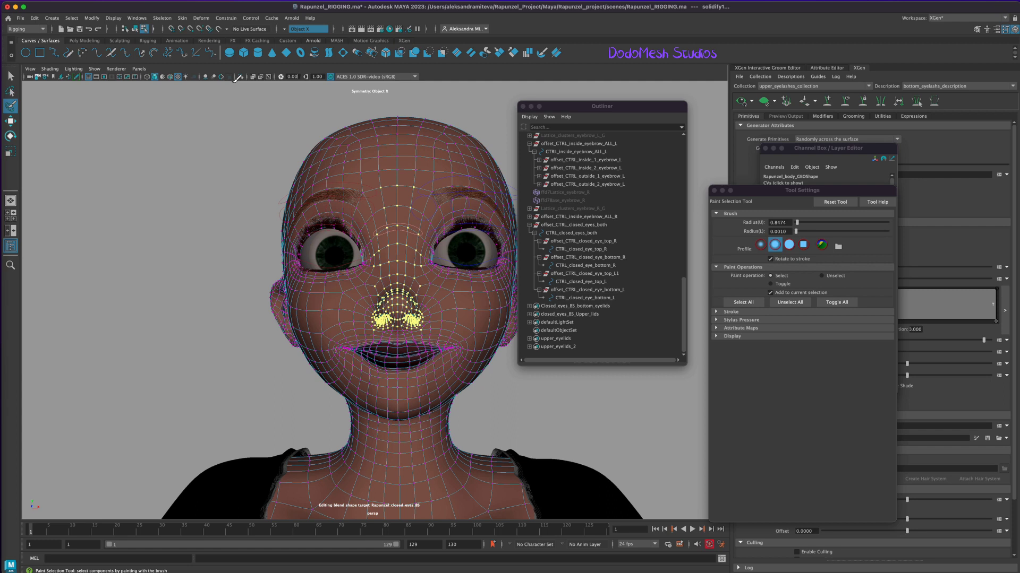
scroll(446, 372, "down", 2)
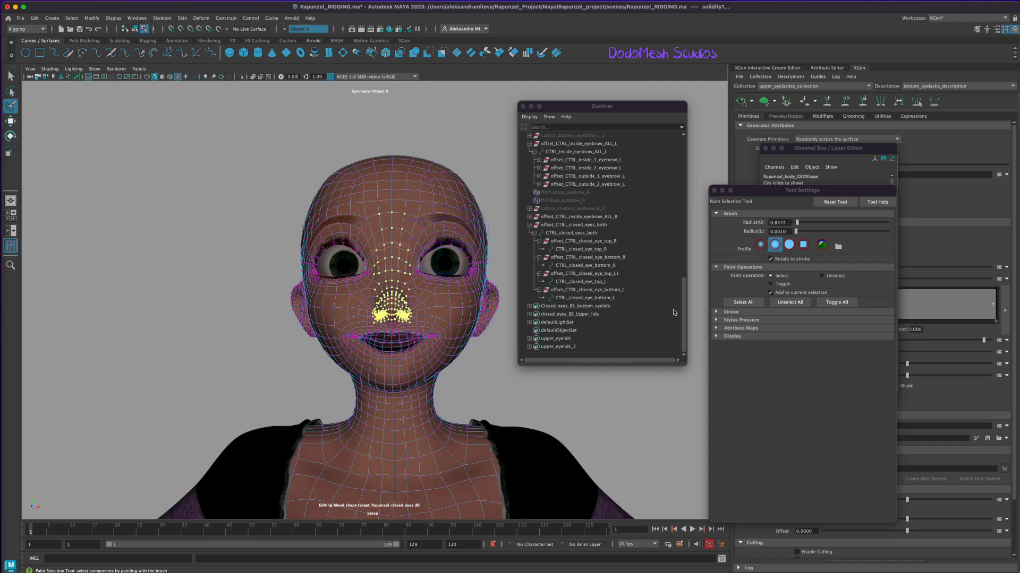
key("ctrl+z")
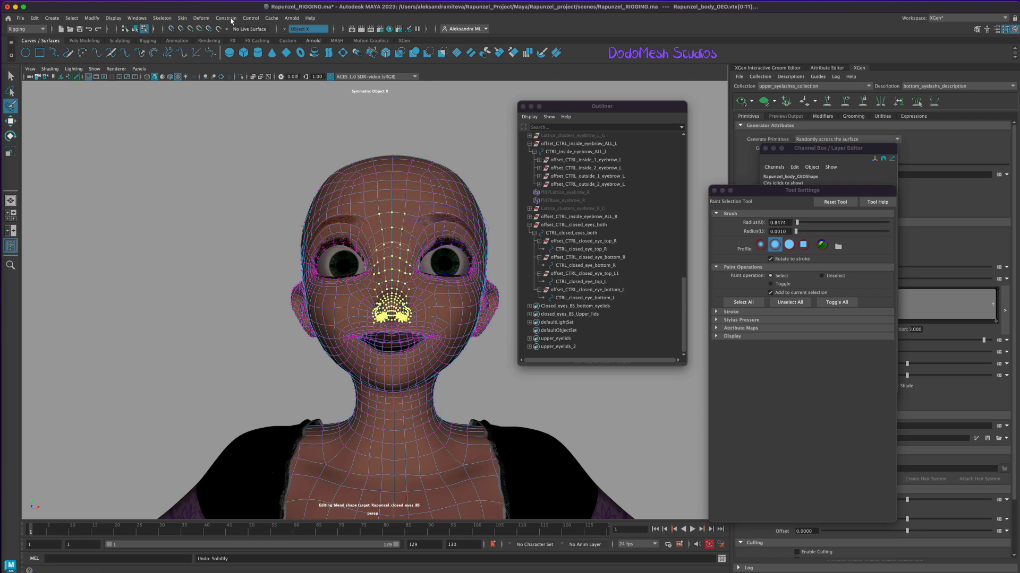
Create a lattice deformer around the selected nose vertices and set its T Divisions to 4.
left_click(202, 18)
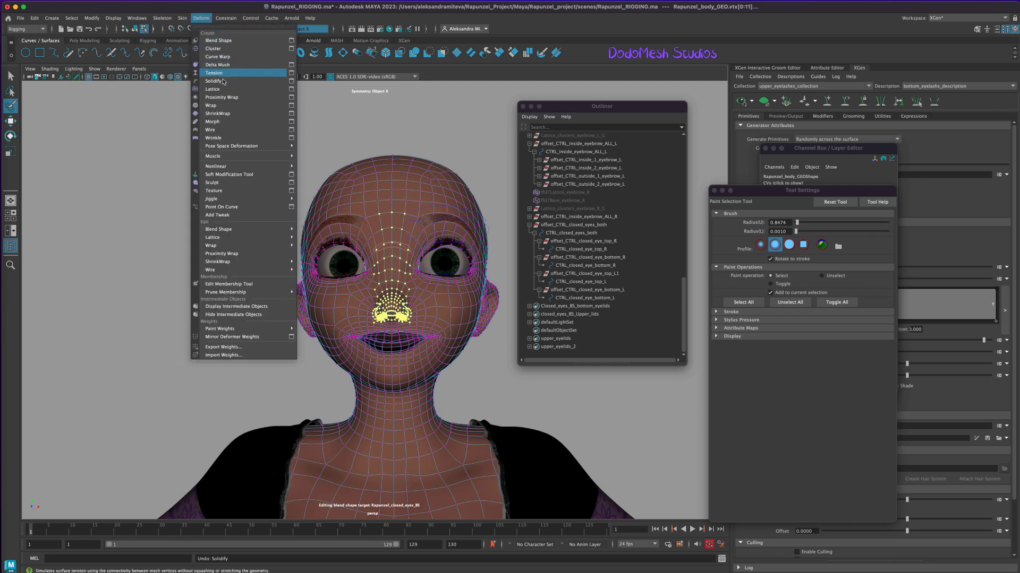
left_click(238, 81)
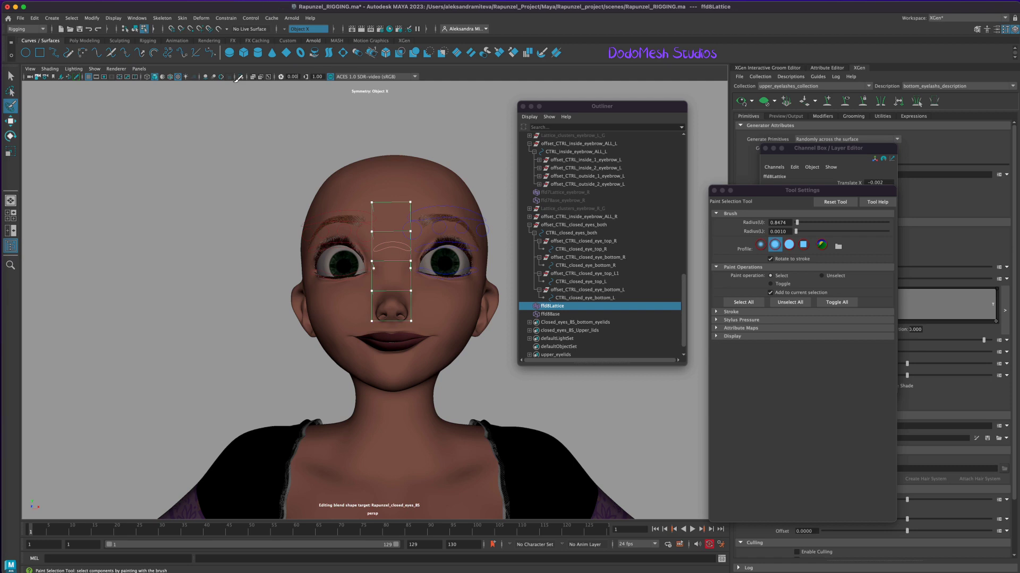
mouse_move(500, 387)
left_mouse_down("alt")
mouse_move(478, 382)
mouse_move(499, 390)
left_mouse_up("alt")
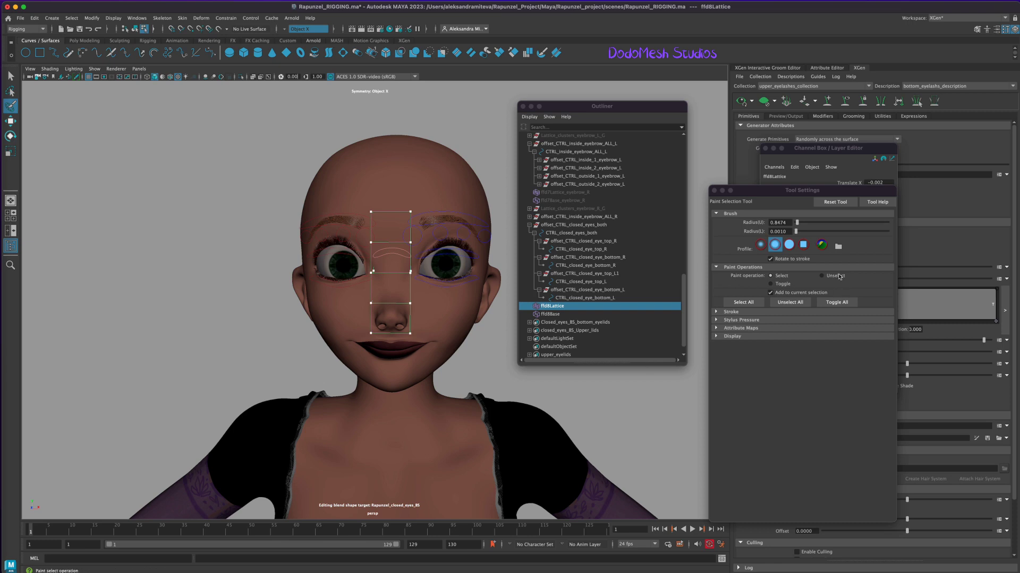
left_click(714, 190)
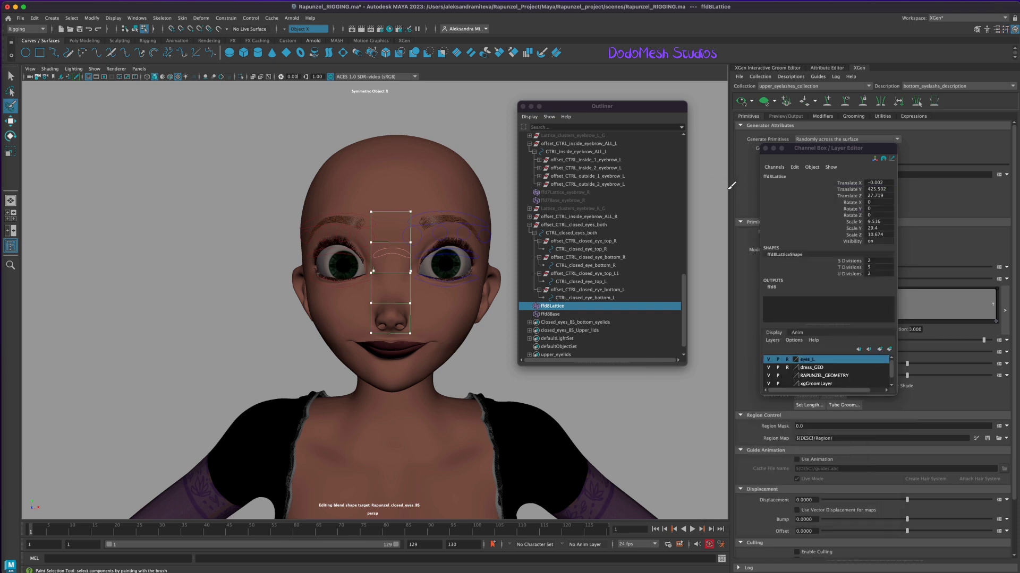
left_click(9, 74)
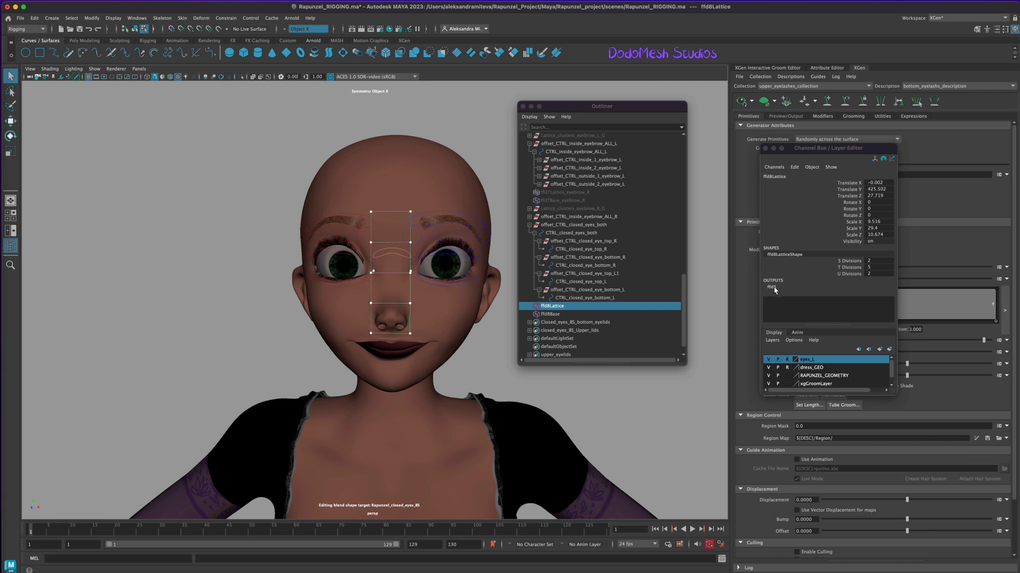
double_click(875, 268)
type("4")
key("Return")
Turn off camera-based selection and select the lattice's top row of points at the forehead, front and back.
key("F8")
left_click_drag(369, 202, 427, 218)
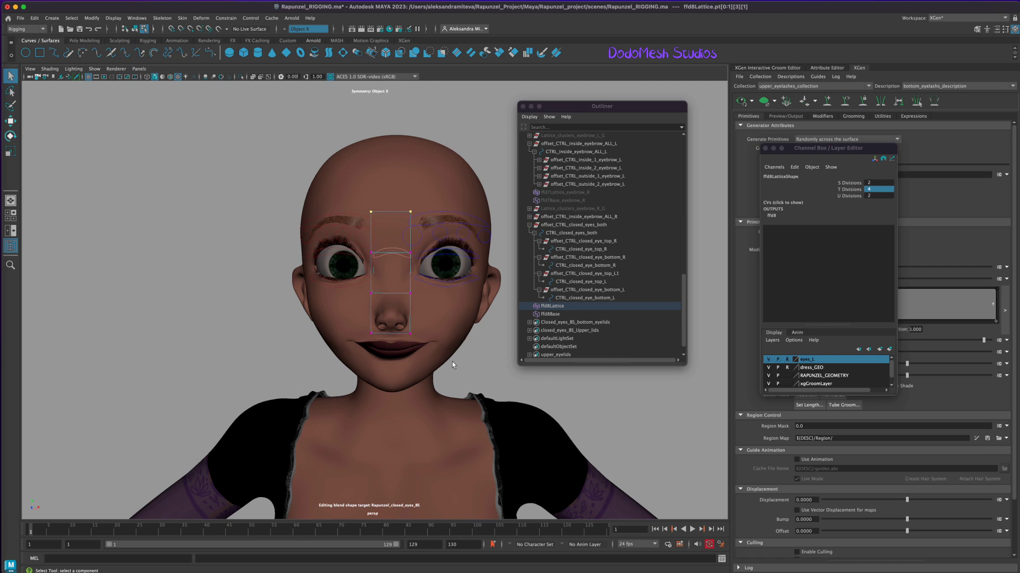
double_click(10, 75)
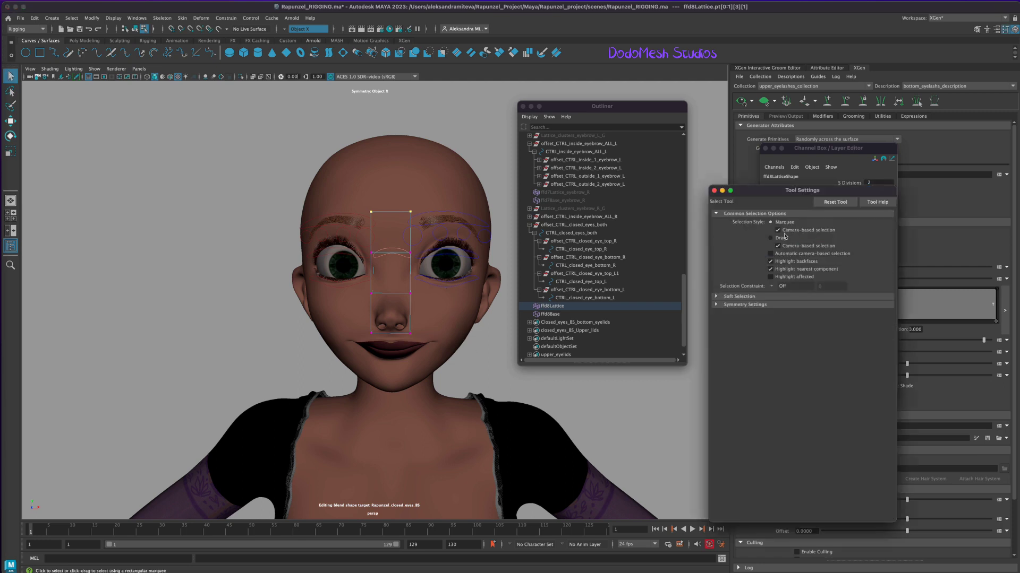
left_click(778, 239)
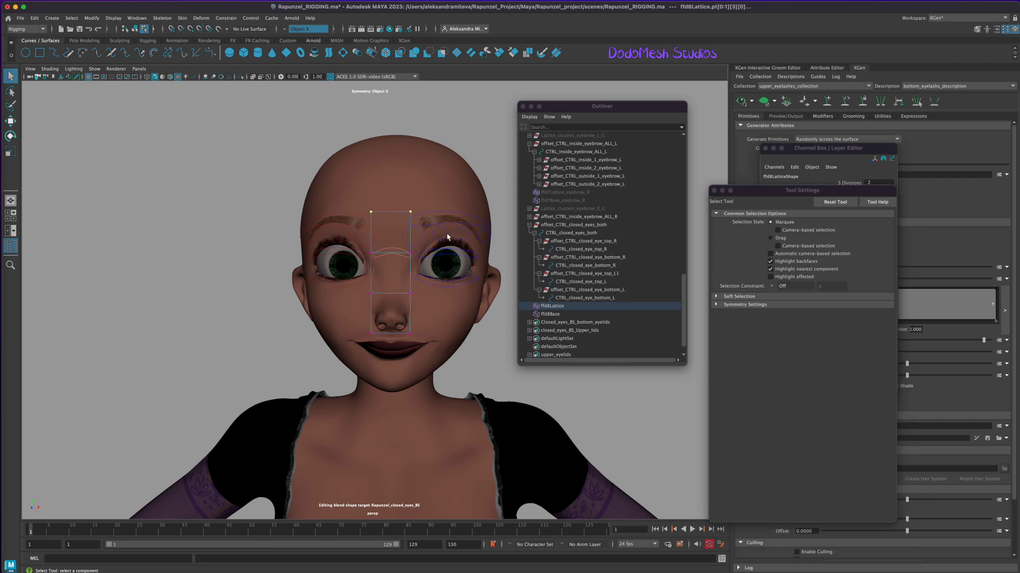
key("4")
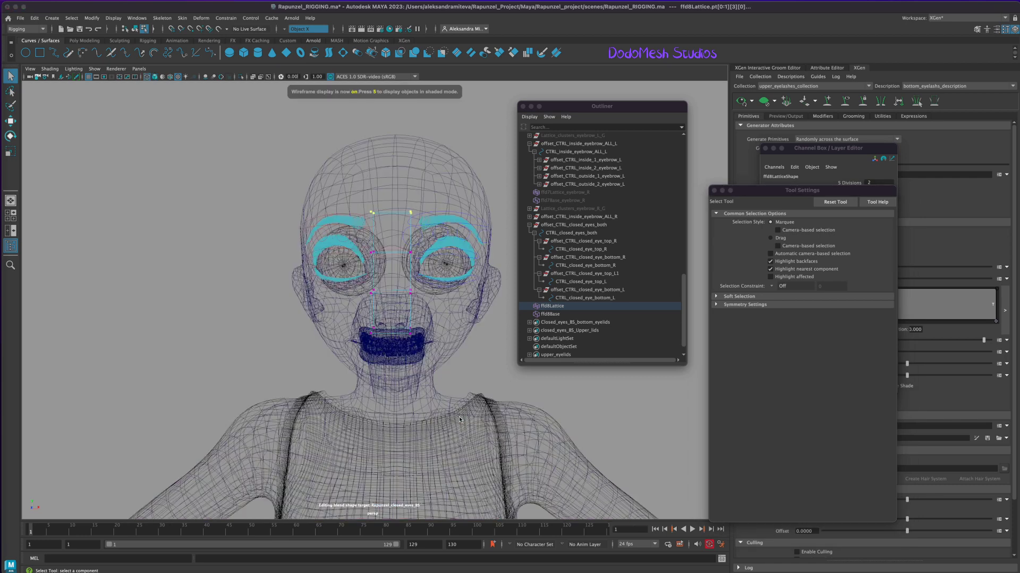
key("6")
Set Symmetry to Off in the Move Tool settings and undo the trial move of the lattice points.
key("w")
mouse_move(375, 215)
left_mouse_down()
mouse_move(386, 228)
mouse_move(374, 217)
left_mouse_up()
key("ctrl+z")
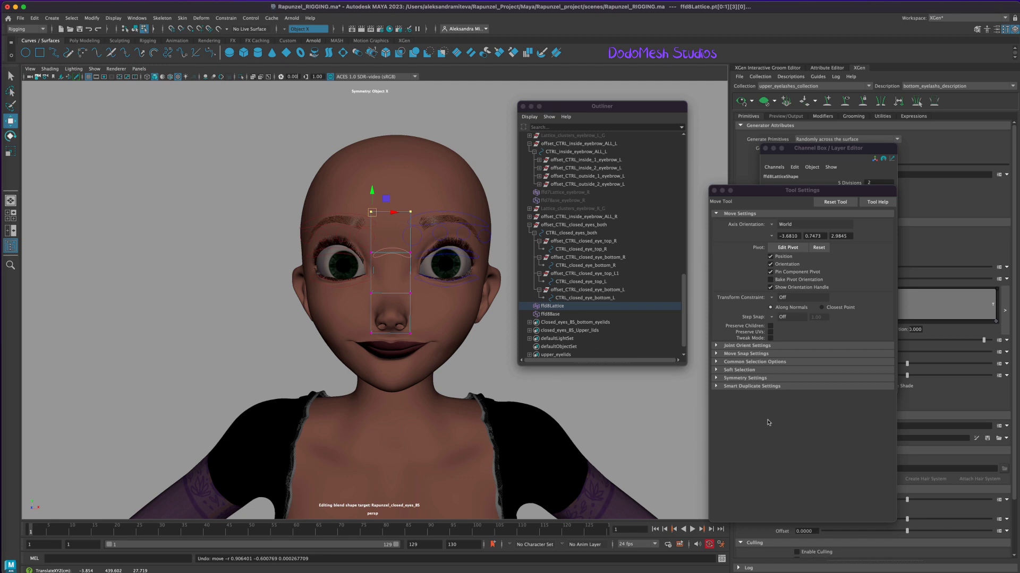
left_click(716, 380)
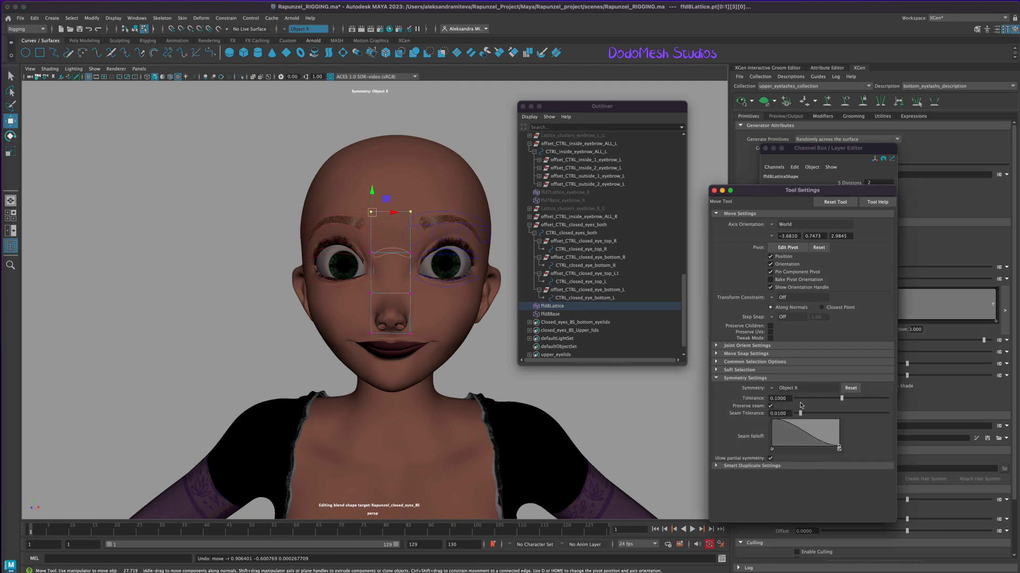
left_click(778, 388)
left_click(793, 395)
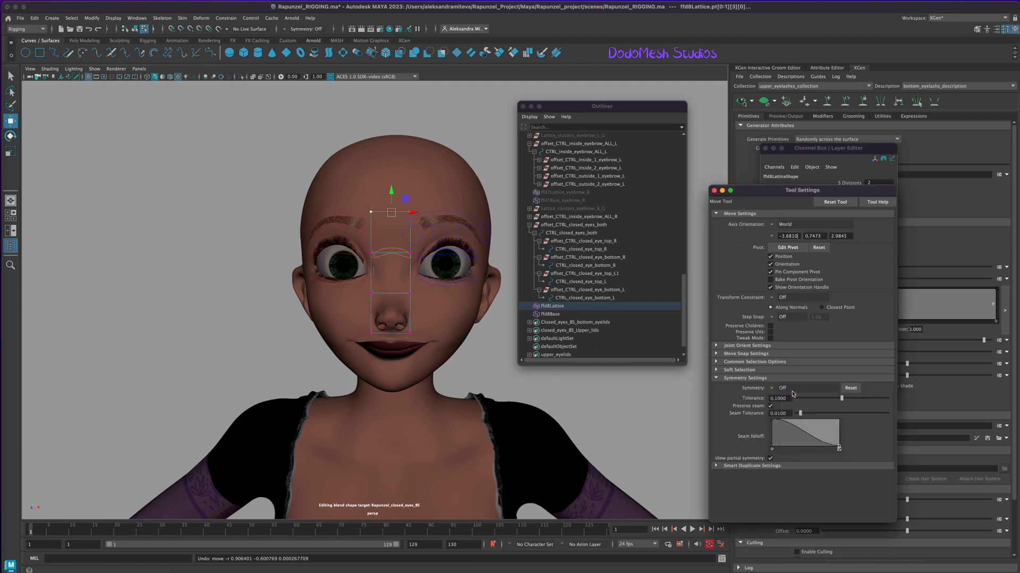
left_click(714, 191)
Test how the nose lattice deforms the face by moving its points, undoing the trial moves.
left_click_drag(391, 214, 393, 309)
key("super+z")
key("super+z")
key("super+z")
key("super+z")
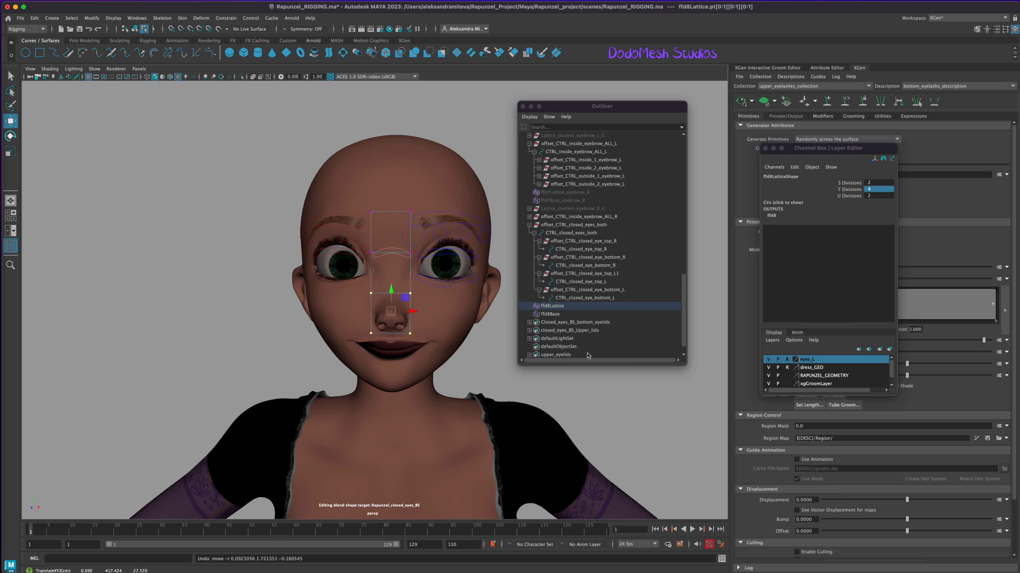
Save the scene and create a cluster from the nose lattice's top row of points at the forehead.
key("super+s")
left_click_drag(369, 200, 430, 224)
key("4")
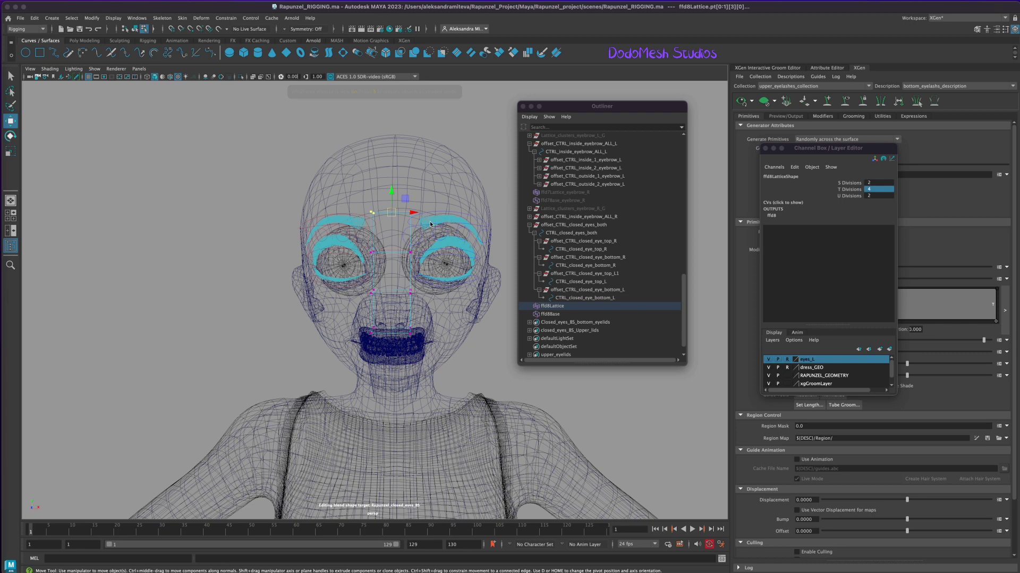
mouse_move(480, 358)
left_mouse_down("alt")
mouse_move(484, 367)
mouse_move(479, 354)
left_mouse_up("alt")
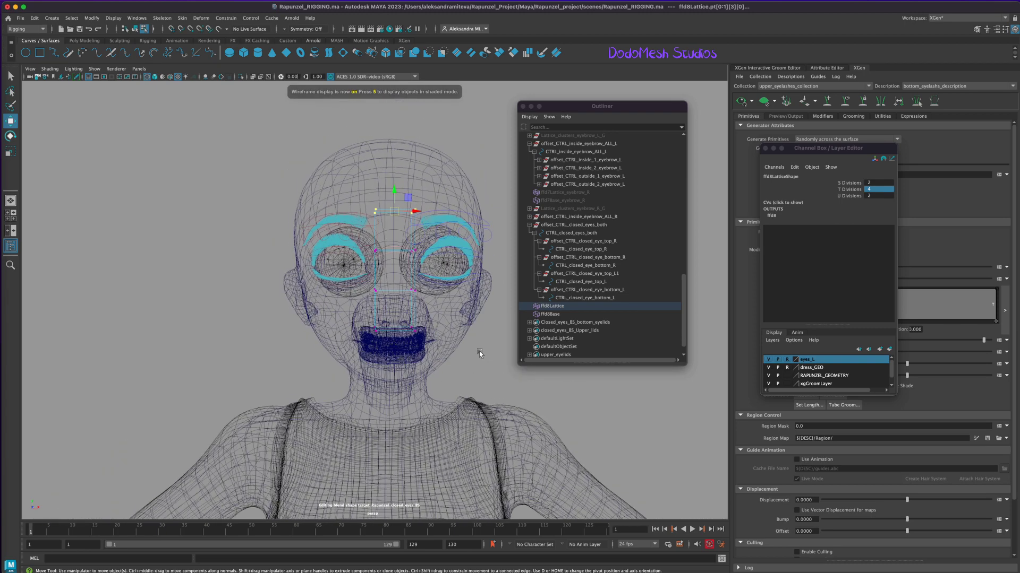
key("6")
left_click(201, 18)
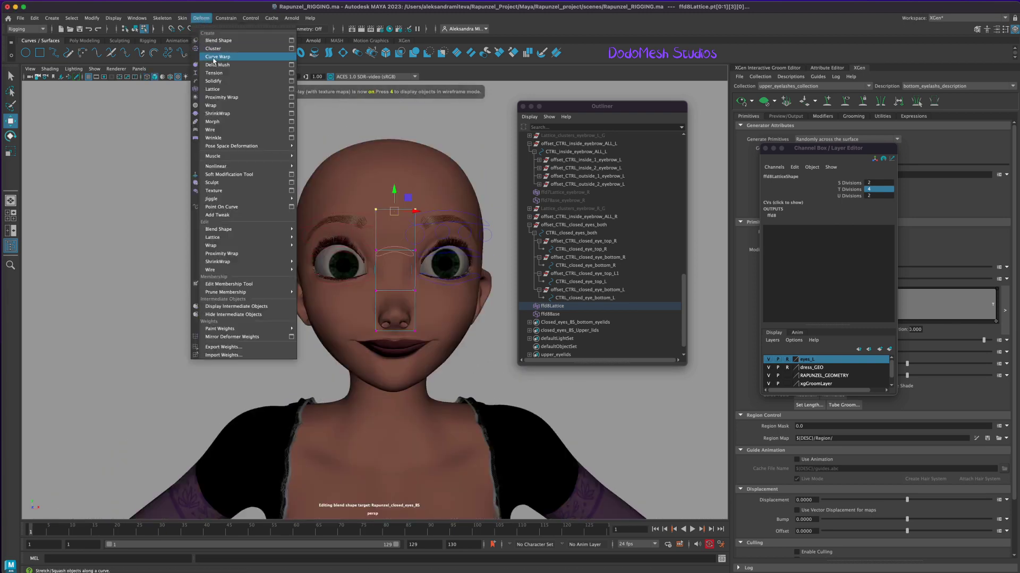
left_click(223, 49)
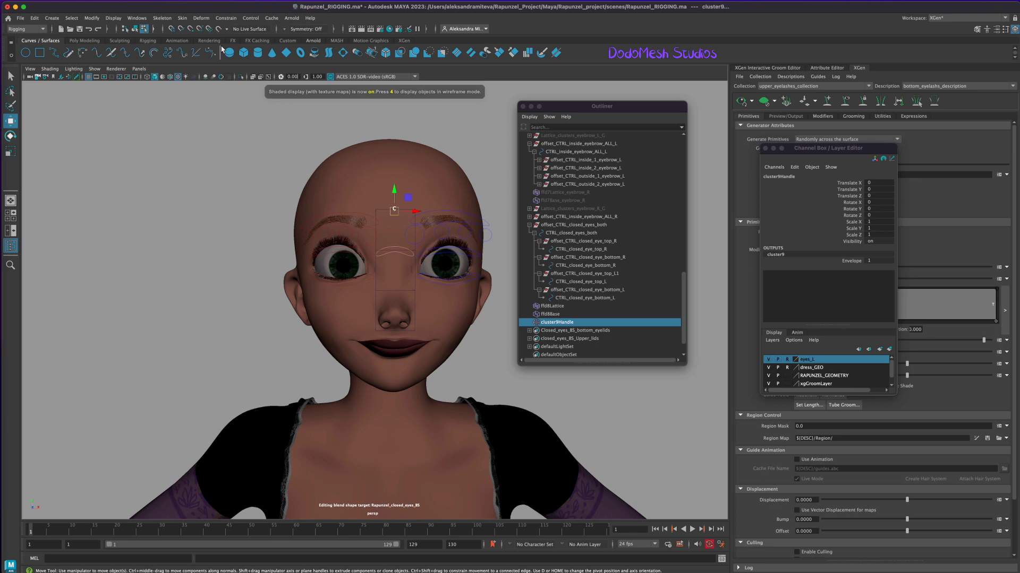
Rename the nose lattice as ffd8Lattice_nose and its base as ffd8Base_nose.
double_click(572, 306)
left_click(575, 305)
type("_no")
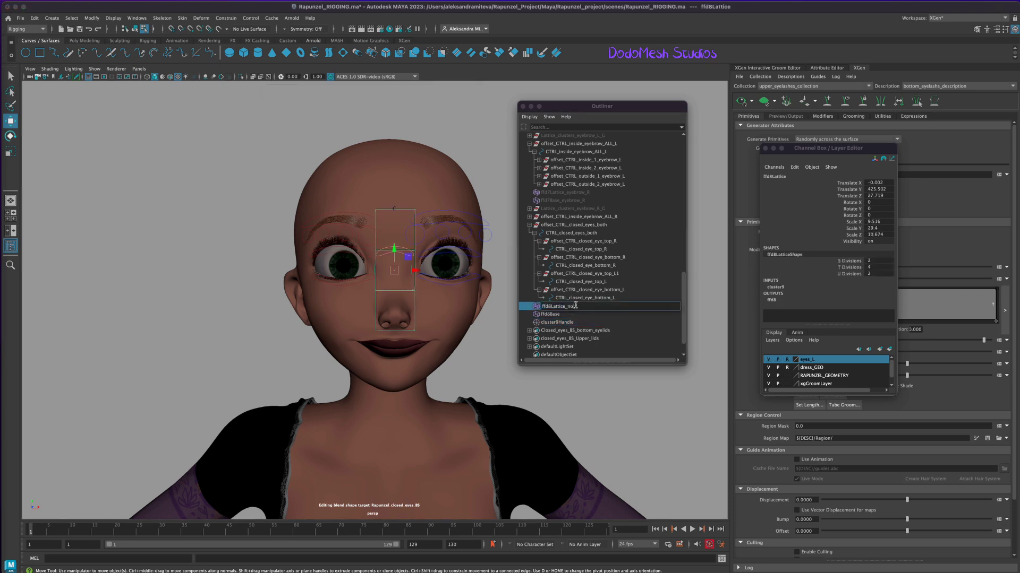
type("se")
double_click(570, 314)
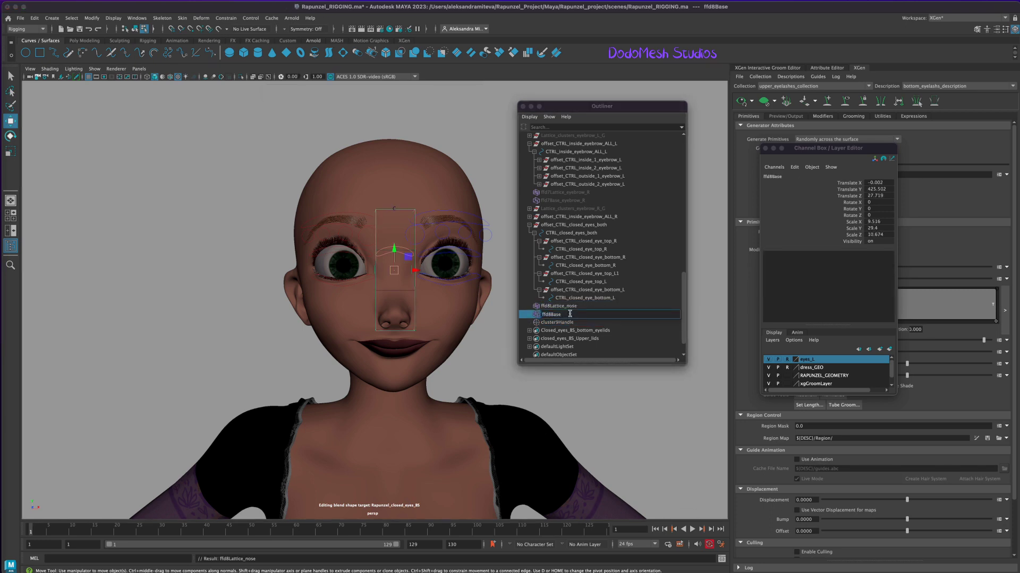
type("_nose")
key("Return")
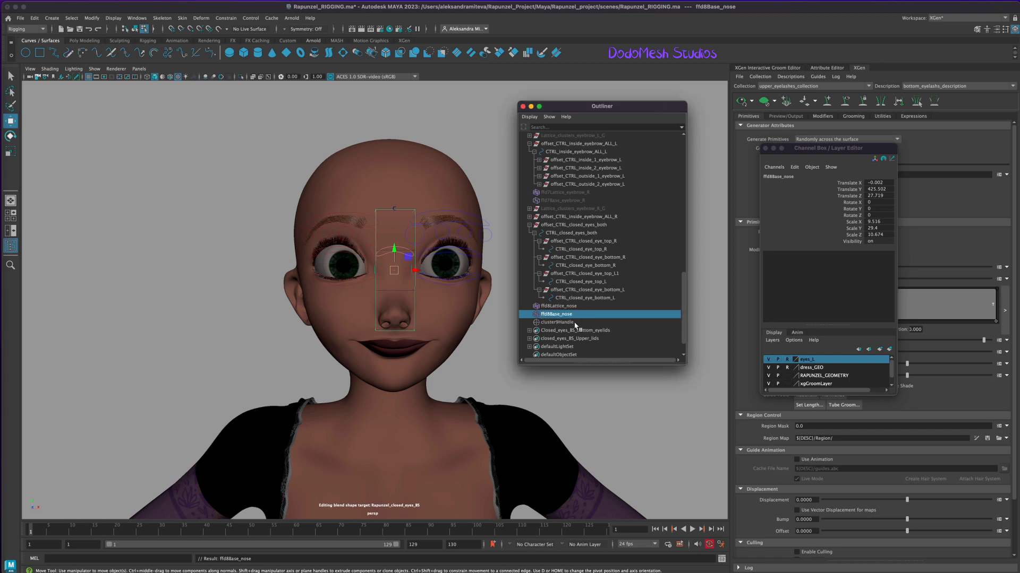
Rename the forehead cluster handle as cluster9Handle_nose_forhead.
left_click(579, 323)
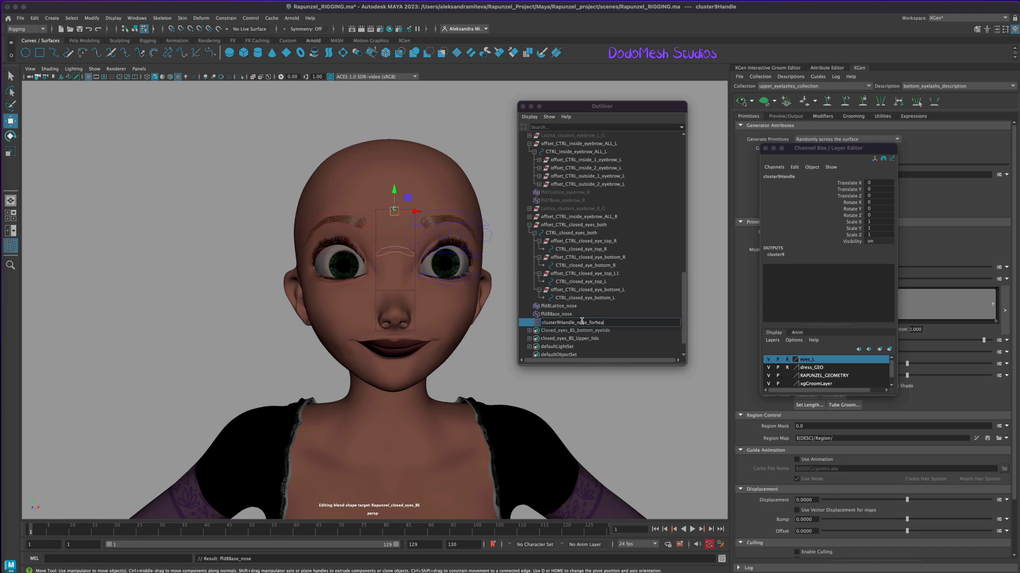
type("_nose_forhead")
key("Return")
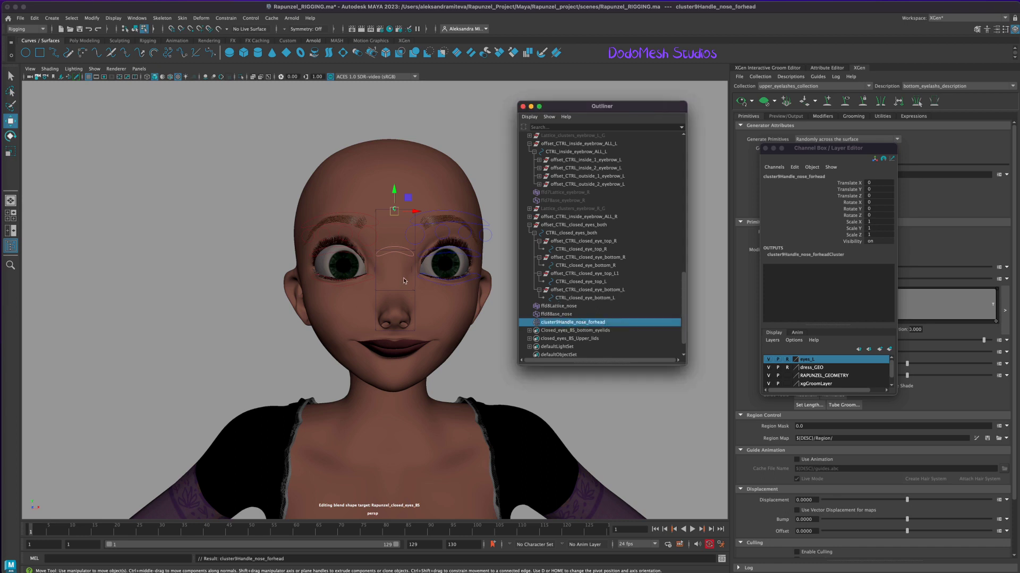
left_click(560, 307)
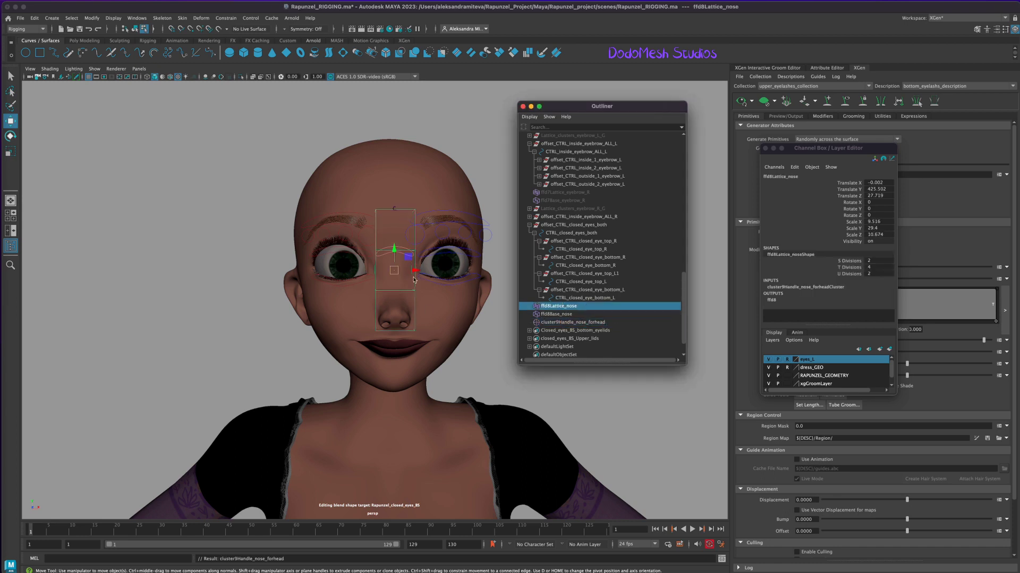
right_click_drag(415, 282, 394, 286)
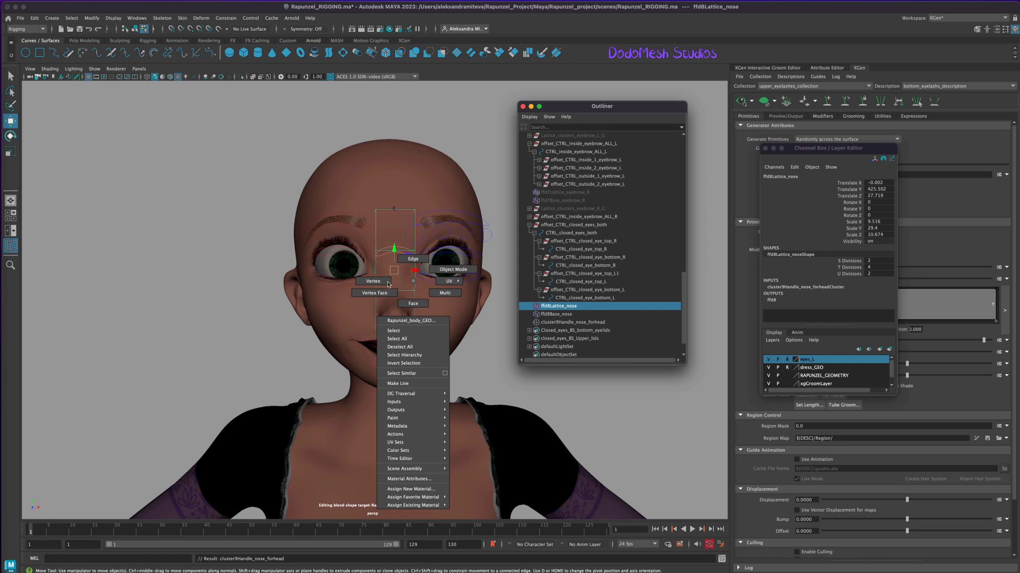
left_click(413, 303)
key("ctrl+z")
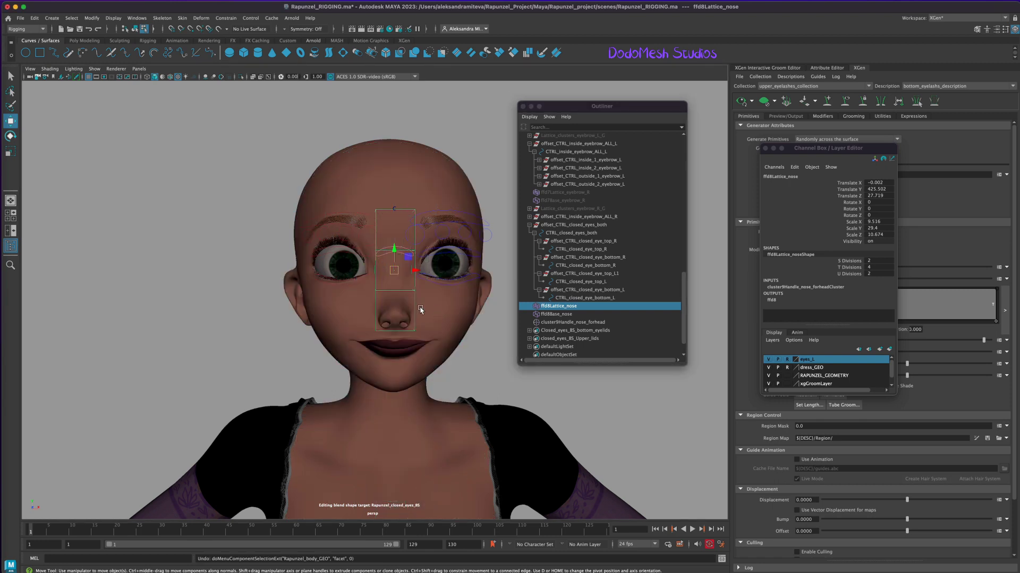
right_click(414, 311)
left_click(487, 372)
mouse_move(485, 379)
left_mouse_down("alt")
mouse_move(476, 376)
mouse_move(488, 375)
left_mouse_up("alt")
Create a cluster from the nose lattice's second row of points, between the eyes just below the brows.
left_click(556, 307)
right_click(413, 294)
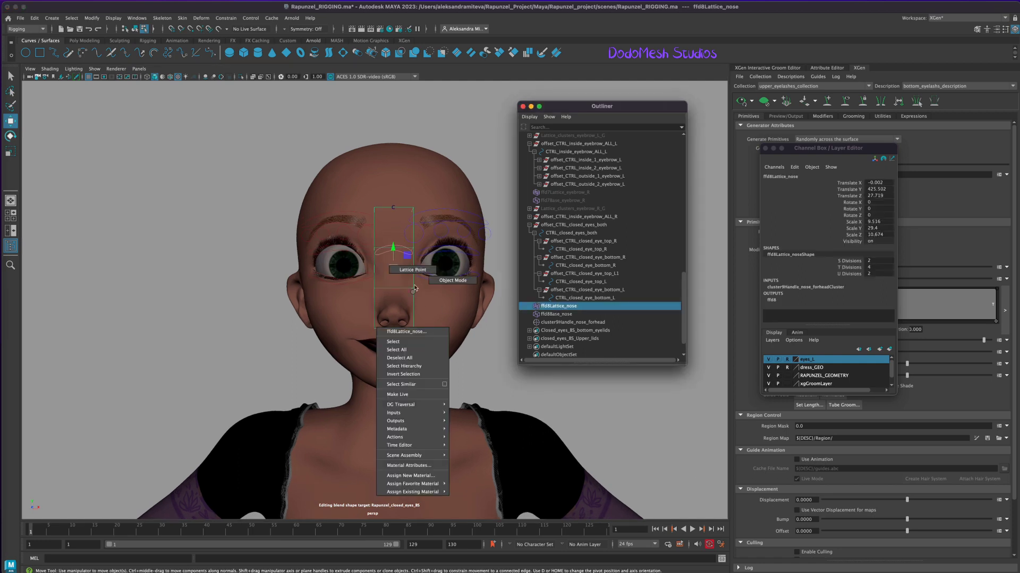
left_click(424, 247)
left_click_drag(368, 233, 425, 258)
key("6")
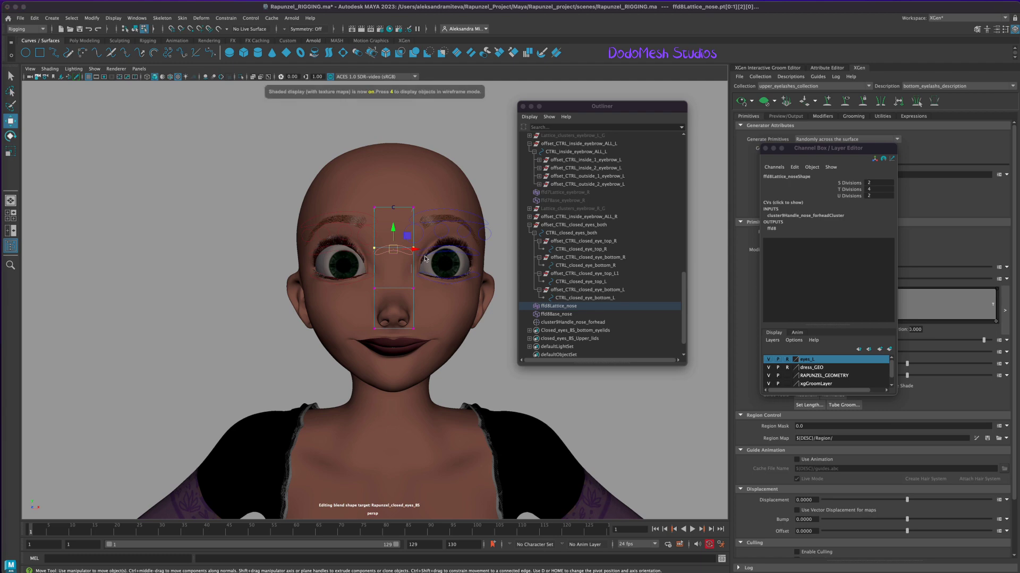
key("4")
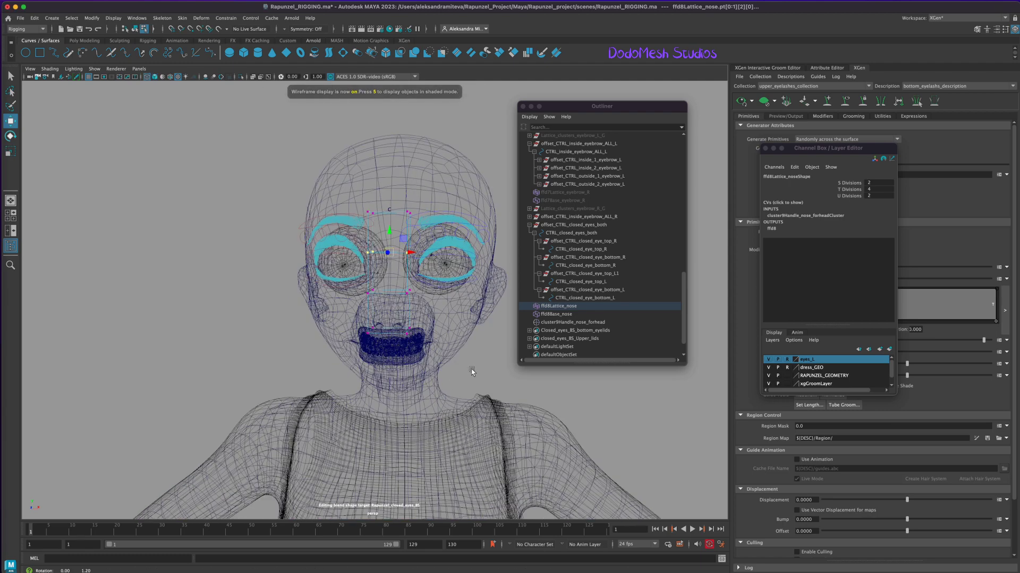
key("6")
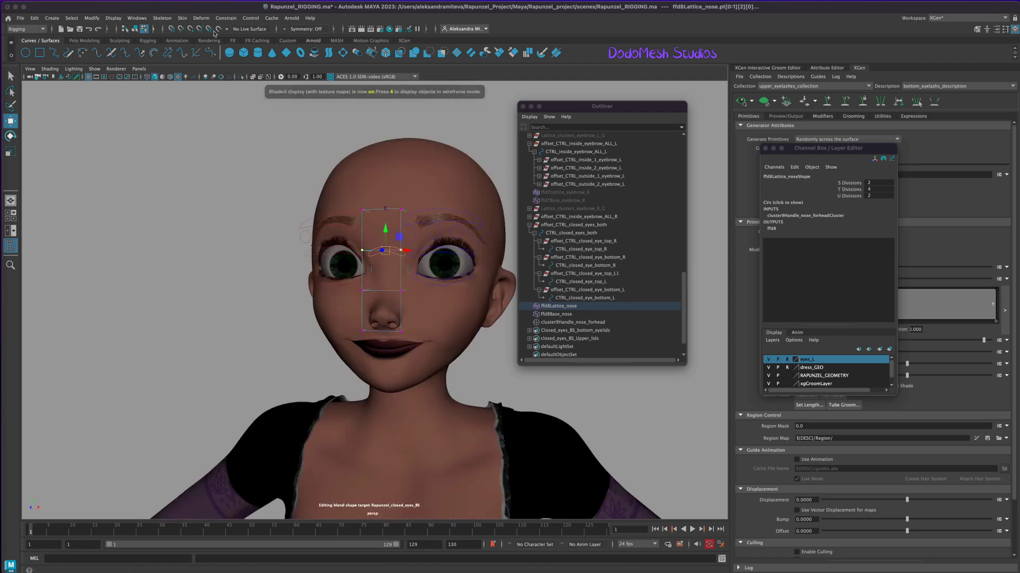
left_click(201, 19)
left_click(218, 52)
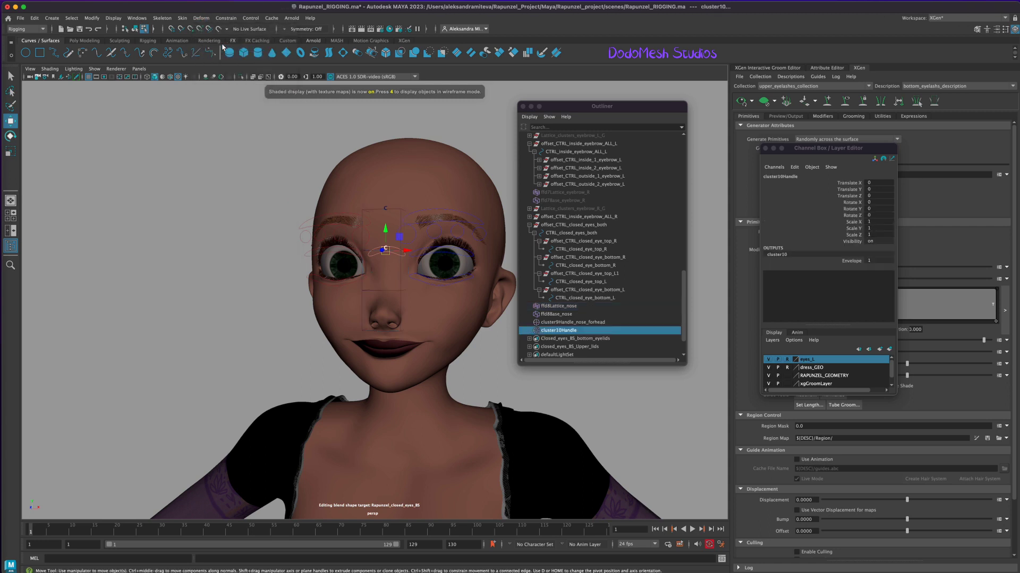
Rename the new cluster handle between the eyes as cluster10Handle_nose_1.
double_click(586, 330)
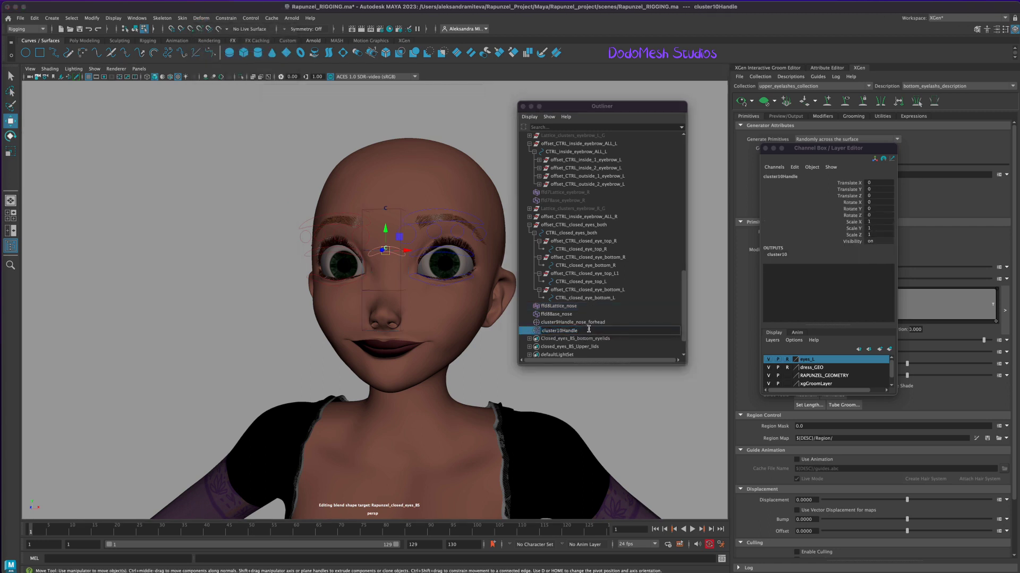
type("_nose")
key("Return")
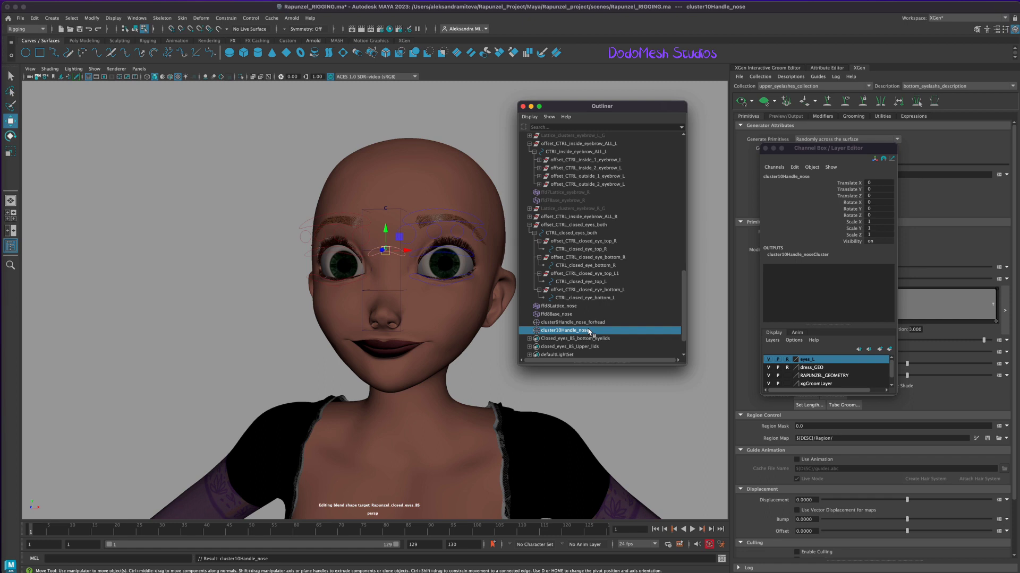
double_click(589, 331)
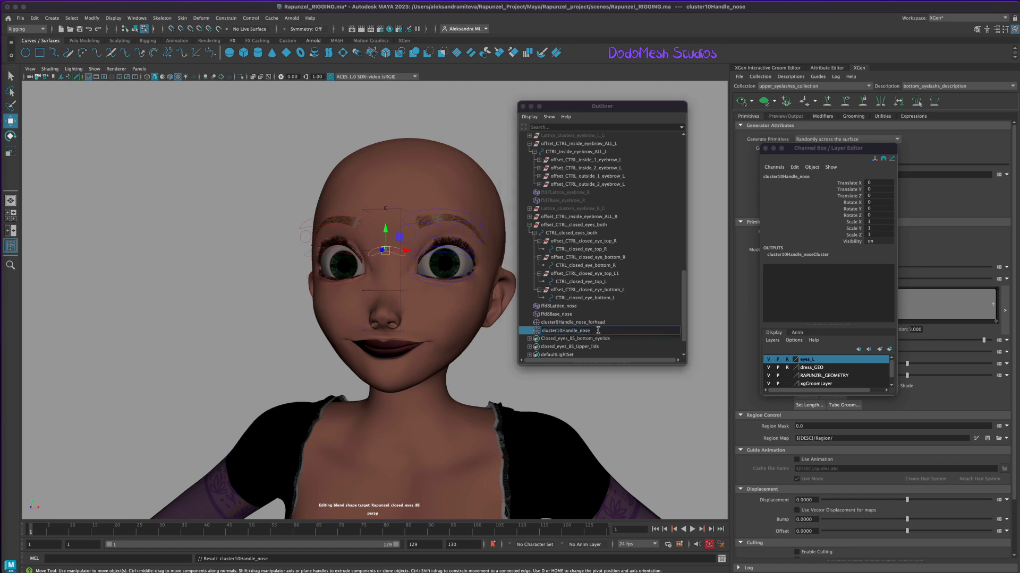
key("Return")
Create a cluster from the nose lattice's third row of points, above the nose tip, and rename it cluster11Handle_nose_2.
left_click(555, 306)
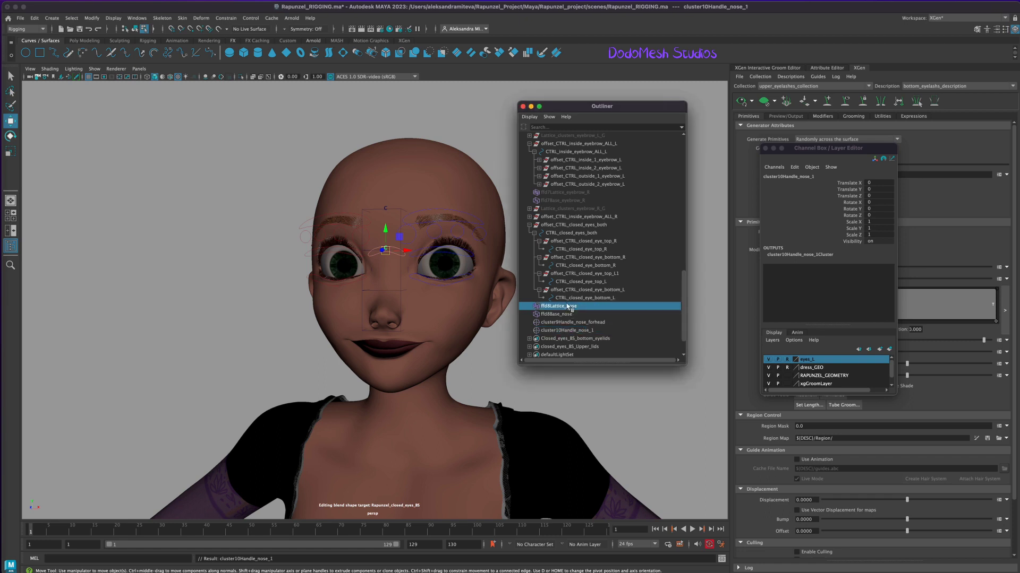
right_click_drag(401, 289, 363, 277)
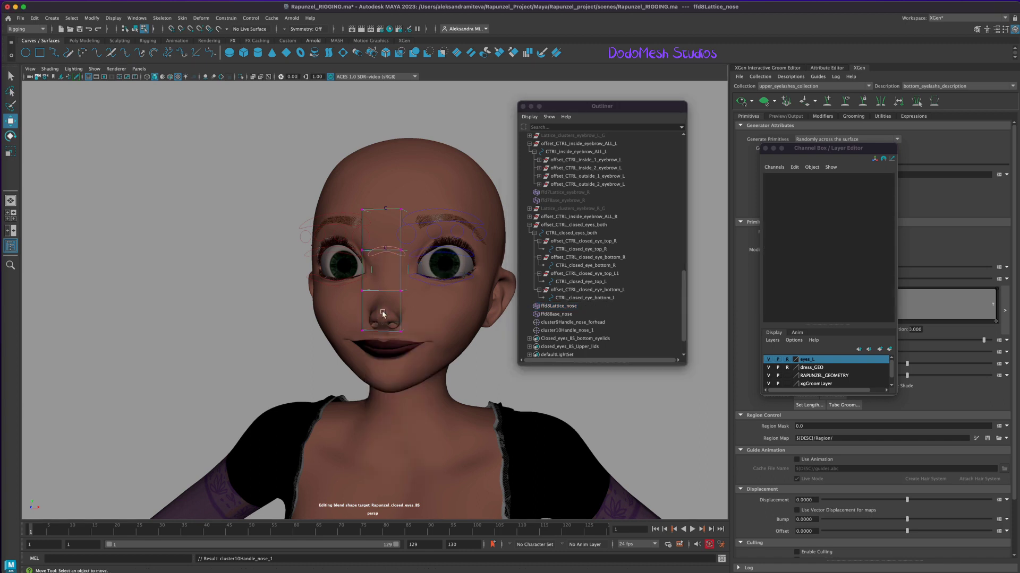
left_click_drag(363, 278, 435, 309)
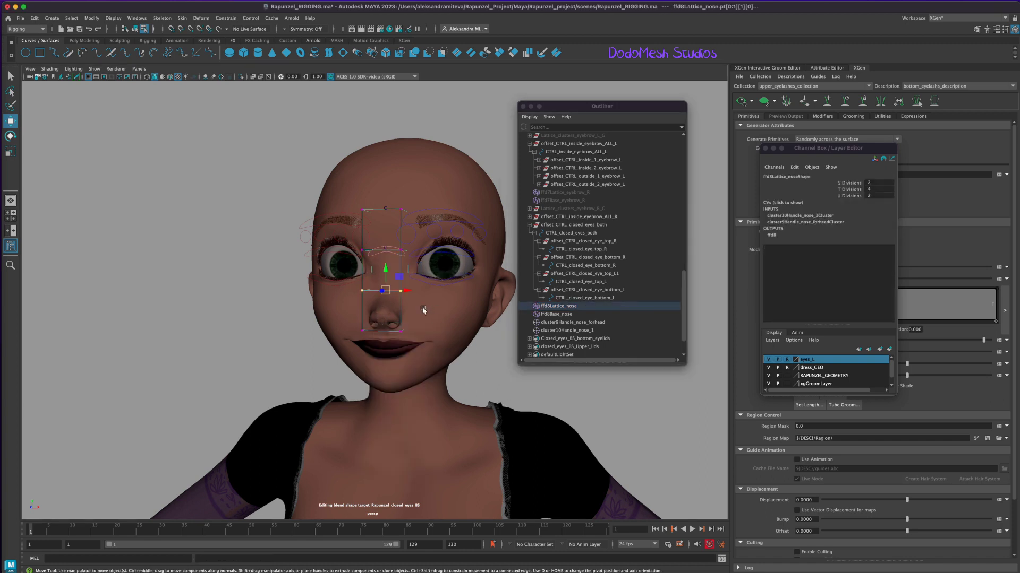
left_click(205, 20)
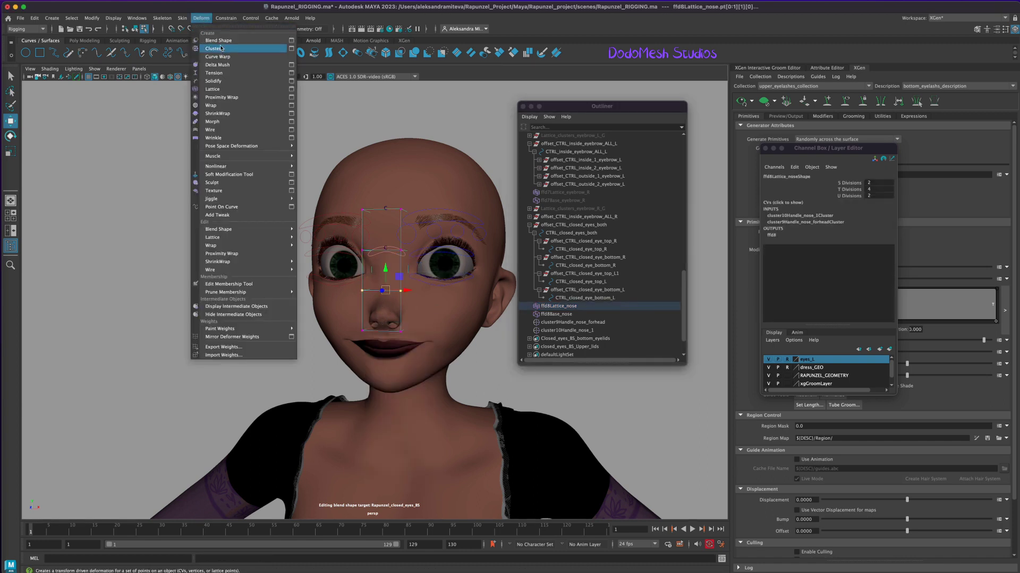
left_click(221, 47)
double_click(584, 339)
type("_nose_2")
key("Return")
Create a cluster from the nose lattice's bottom row of points, under the nostrils, and rename it cluster12Handle_nose_3.
left_click(555, 307)
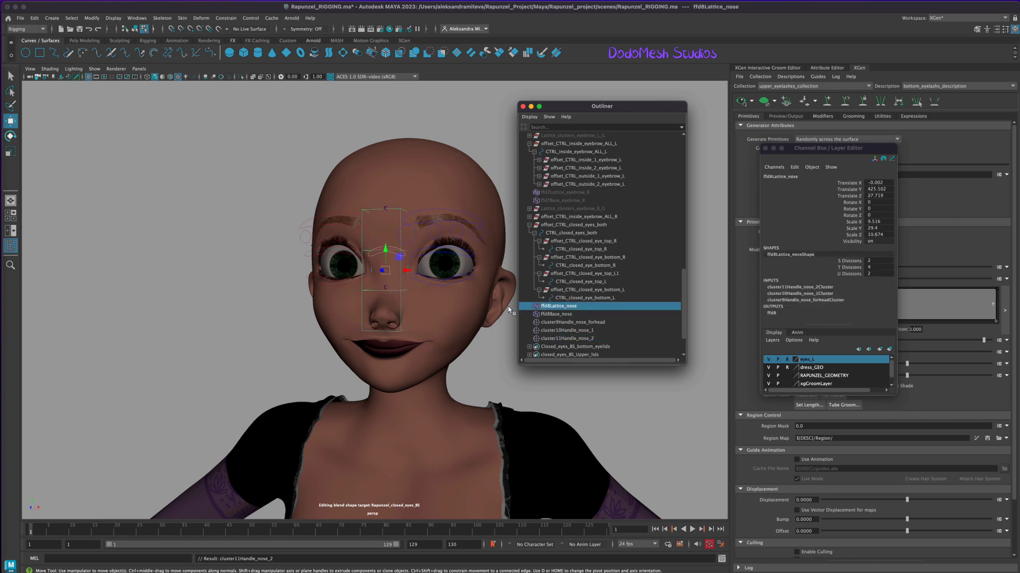
right_click_drag(401, 324, 394, 280)
left_click_drag(358, 311, 432, 350)
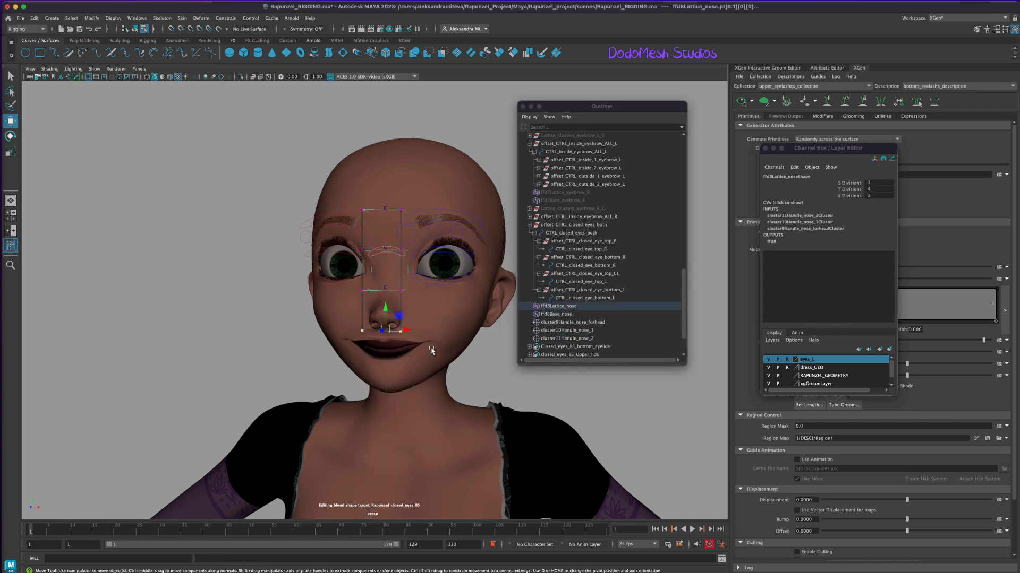
left_click(205, 18)
left_click(220, 47)
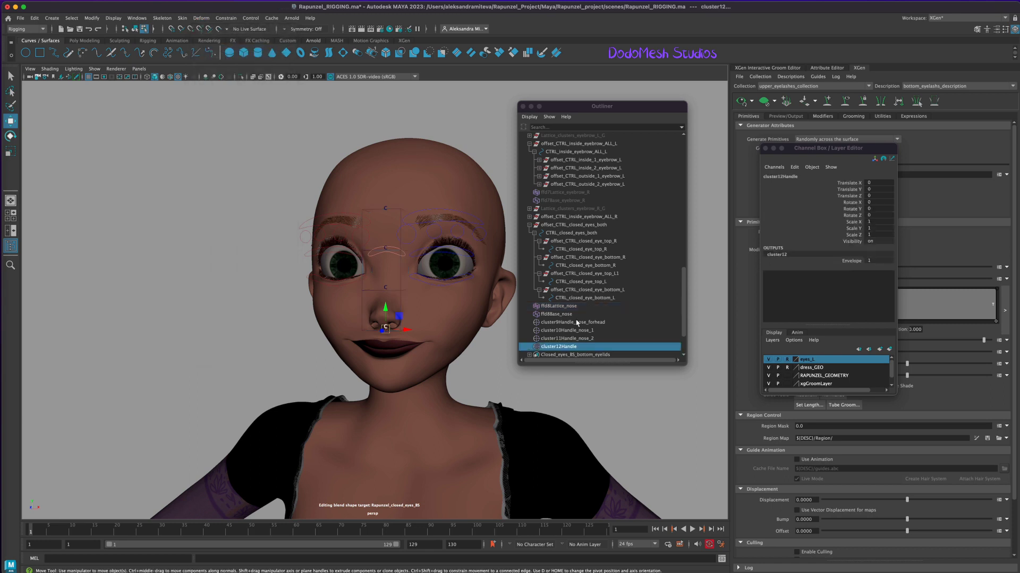
double_click(582, 348)
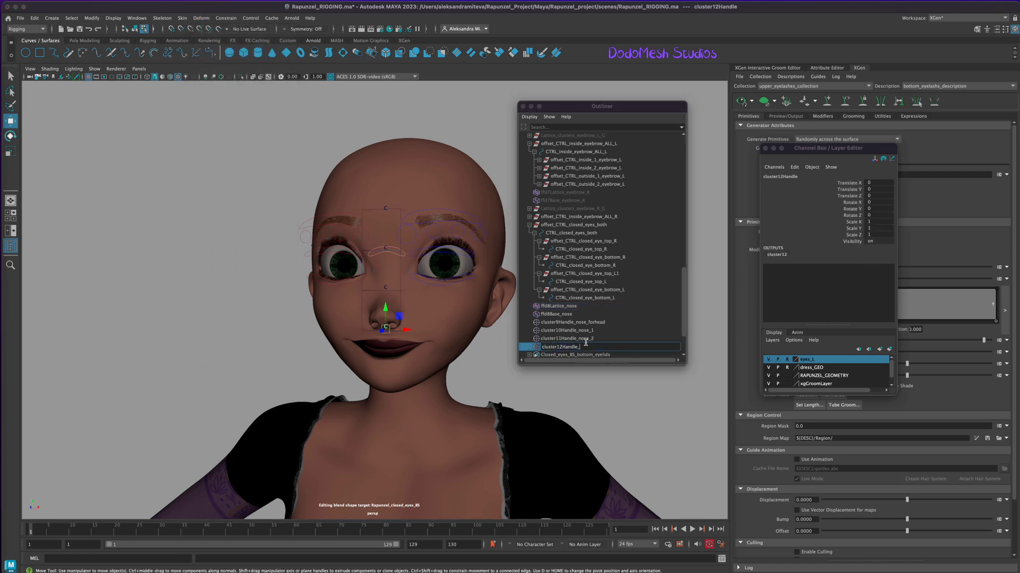
type("_nose_3")
key("Return")
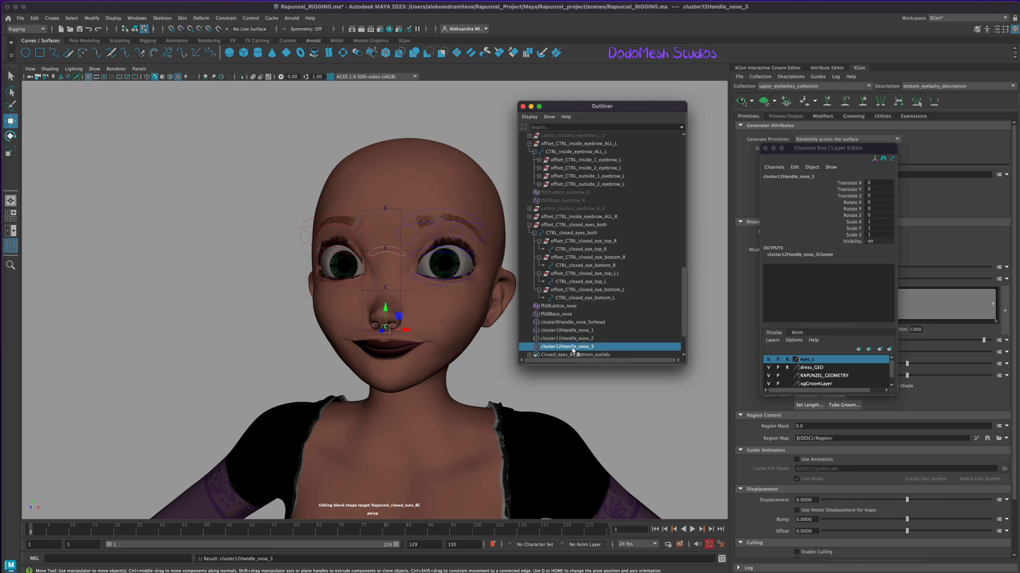
Test the nose_3, nose_2 and nose_1 clusters by moving each one, undoing every trial move.
left_click_drag(385, 329, 386, 325)
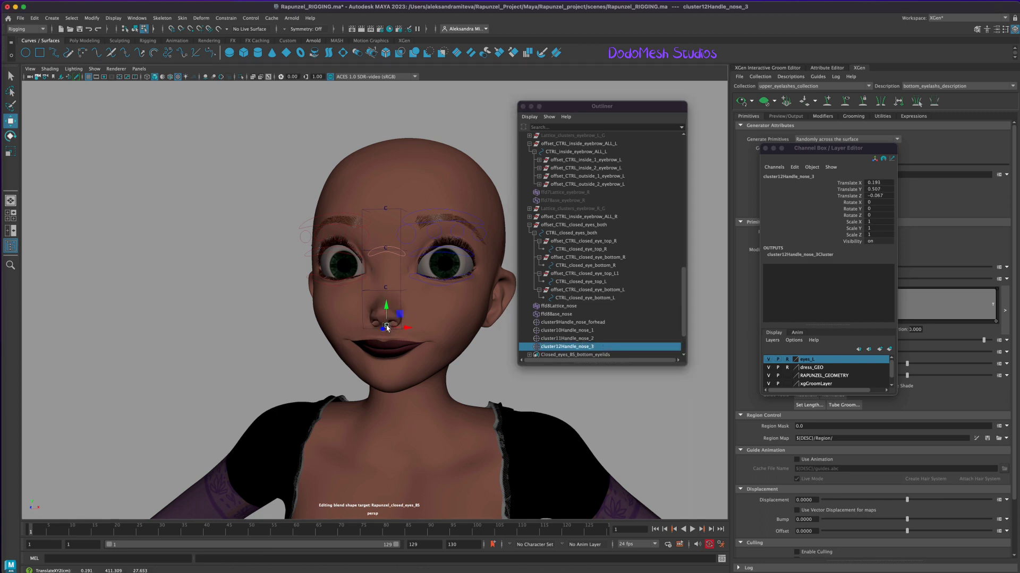
key("super+z")
left_click(567, 338)
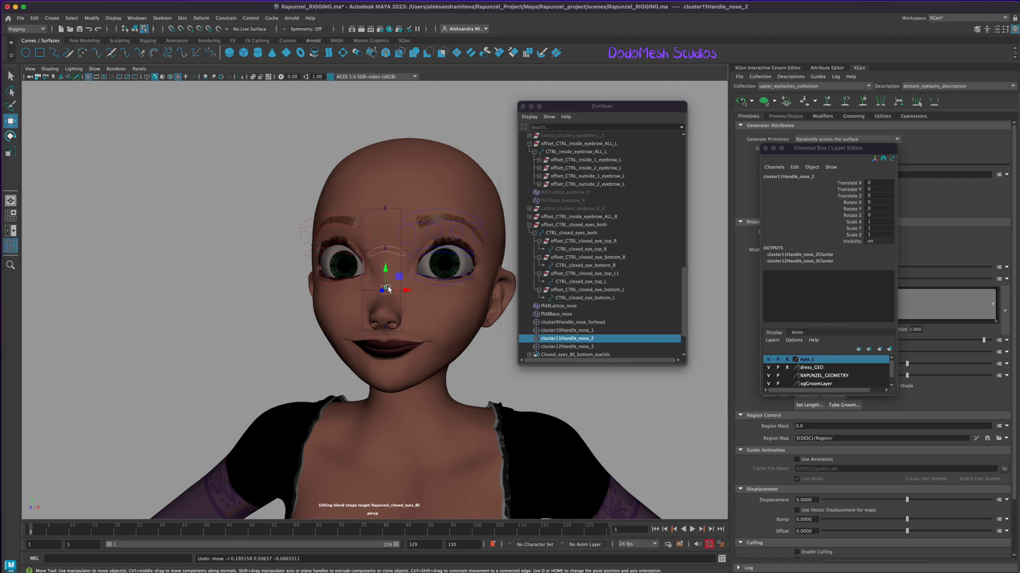
key("ctrl+z")
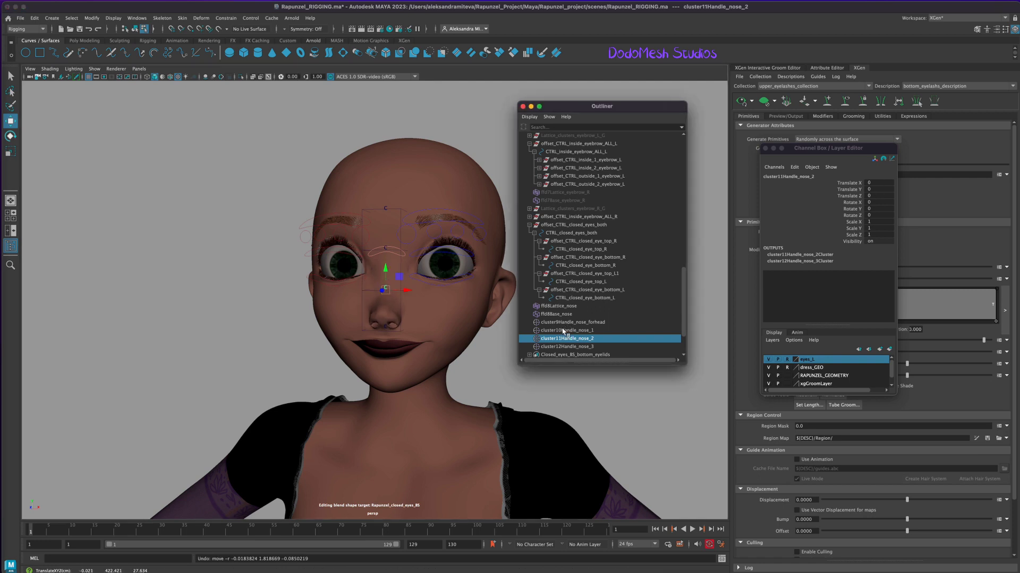
left_click(566, 331)
left_click_drag(386, 251, 388, 247)
key("super+z")
Test the forehead nose cluster by moving and rotating it, undoing both trial transforms.
left_click(574, 323)
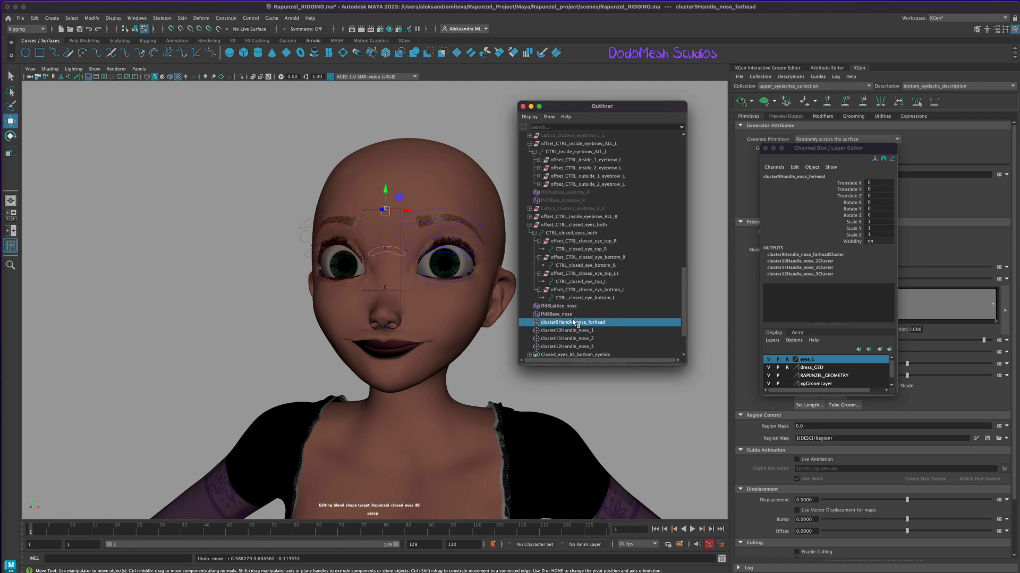
left_click_drag(390, 209, 392, 221)
key("super+z")
left_click_drag(485, 379, 487, 375, "alt")
key("e")
mouse_move(391, 220)
left_mouse_down()
mouse_move(394, 212)
mouse_move(392, 229)
left_mouse_up()
key("super+z")
Save the rigging scene with the nose clusters at their rest positions.
left_click_drag(491, 372, 485, 378, "alt")
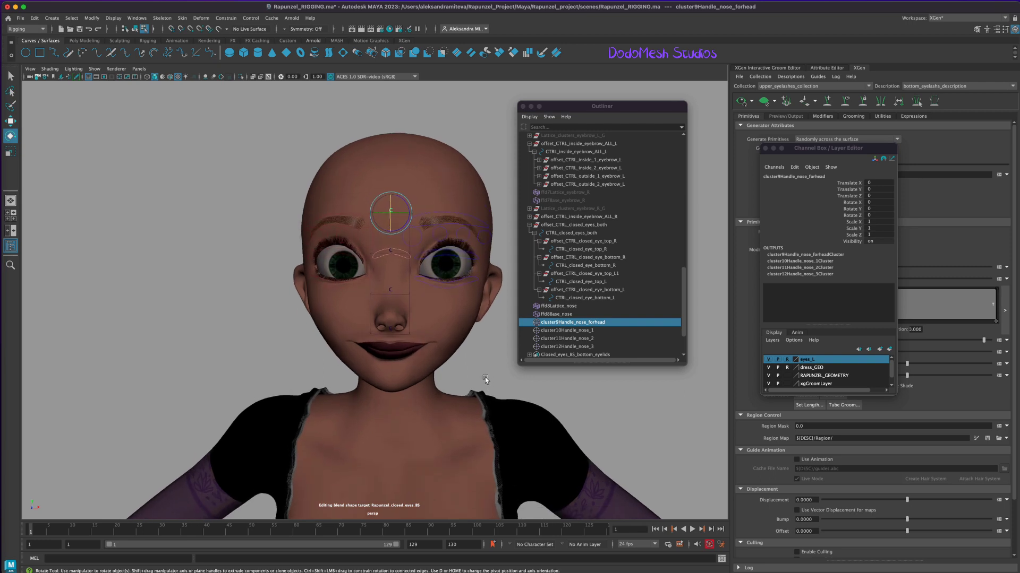
key("q")
key("super+s")
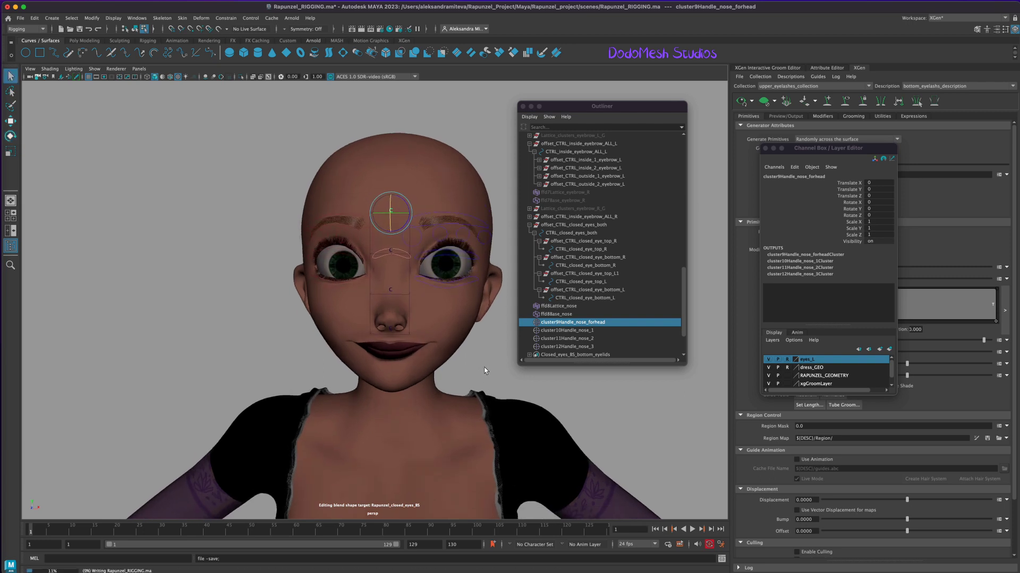
key("e")
left_click_drag(480, 367, 477, 358, "alt")
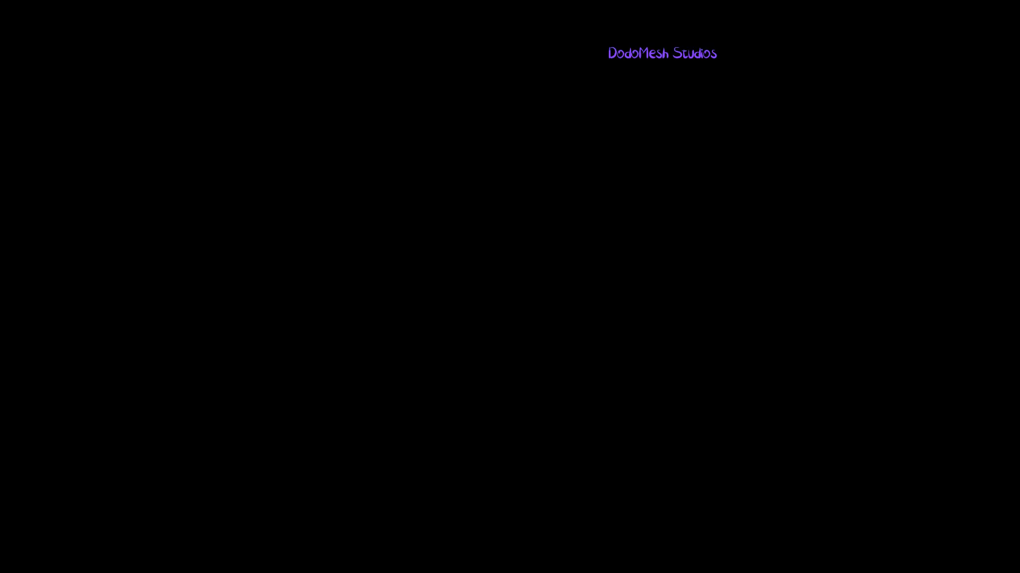